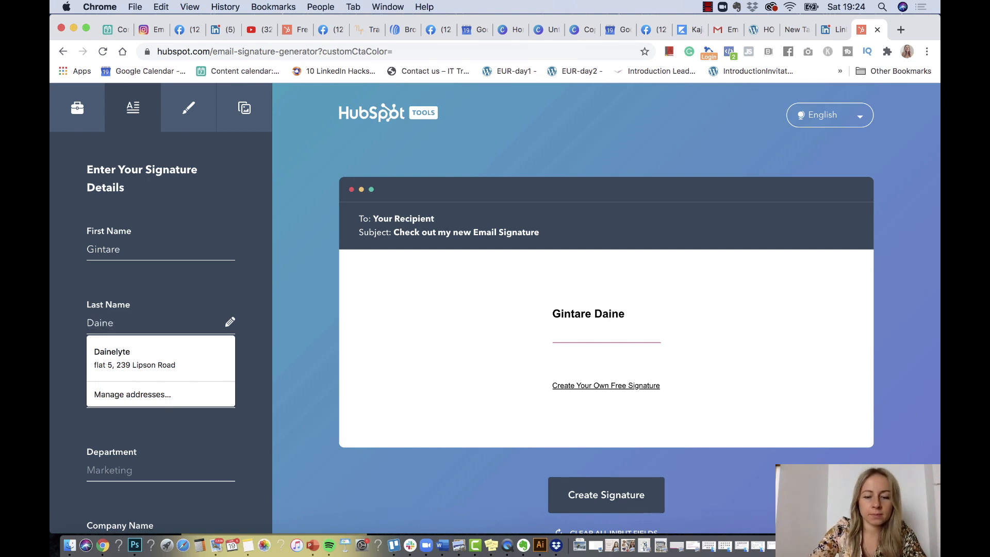
Enter the surname, job title 'The Founder of Empowered Websites' and the company name
text(inelyte)
click(191, 472)
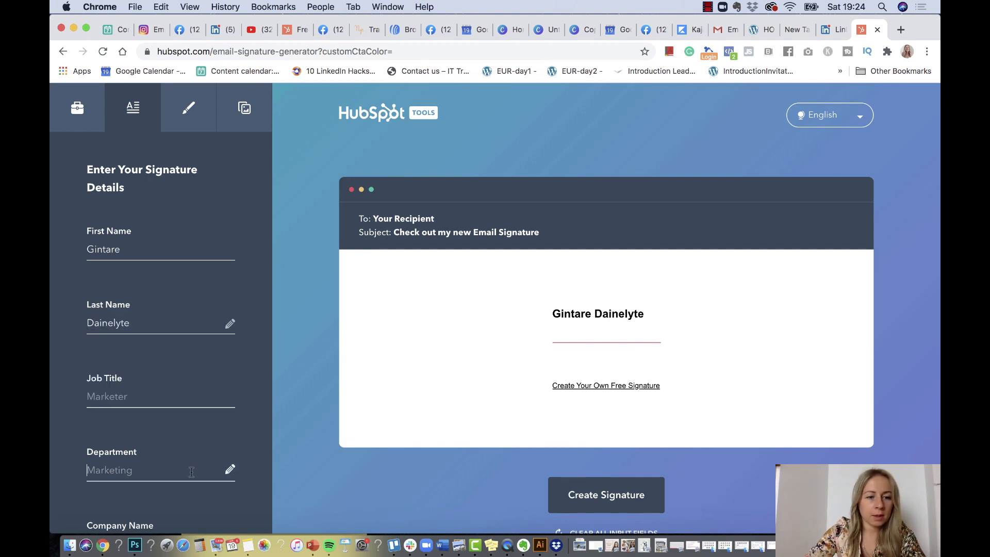
click(169, 397)
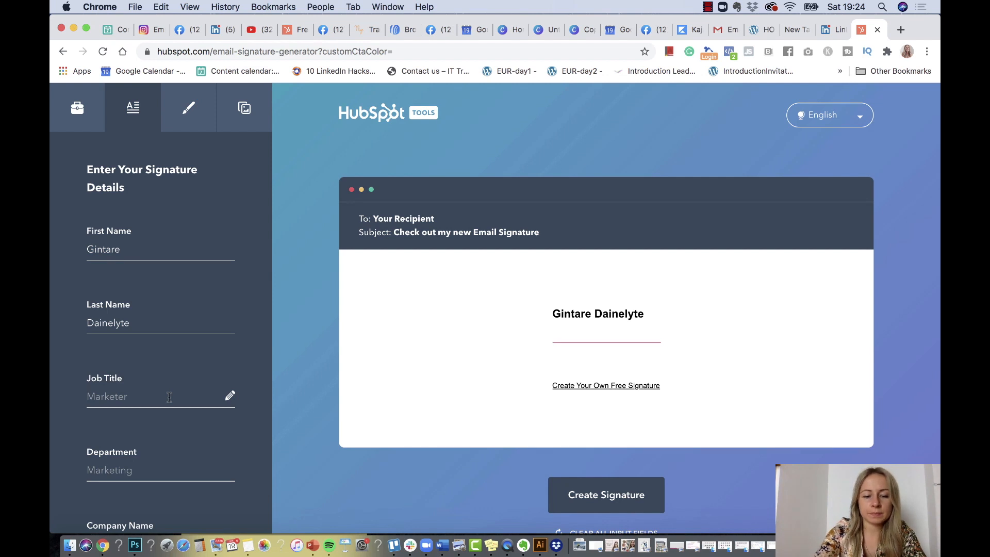
text(The Fo)
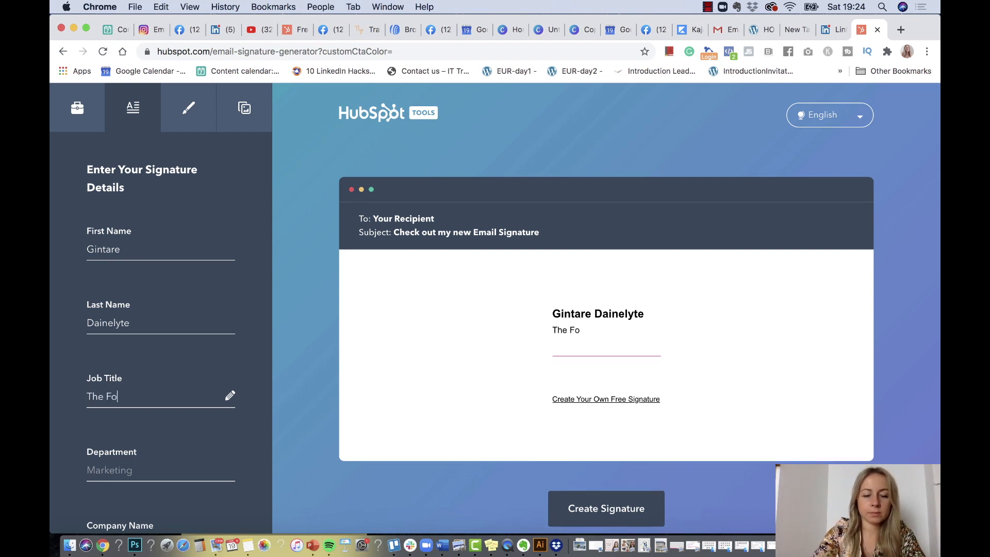
text(under of)
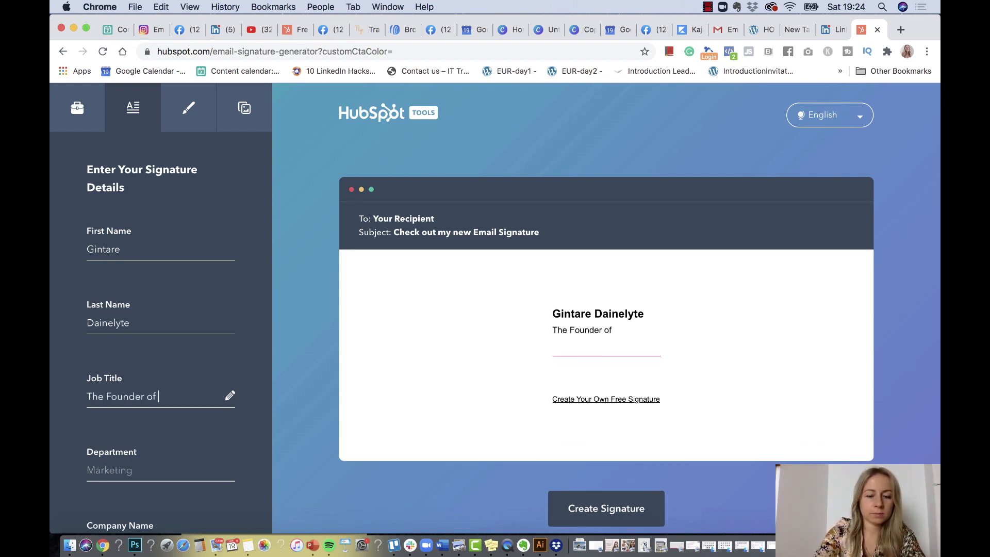
text( Empowe)
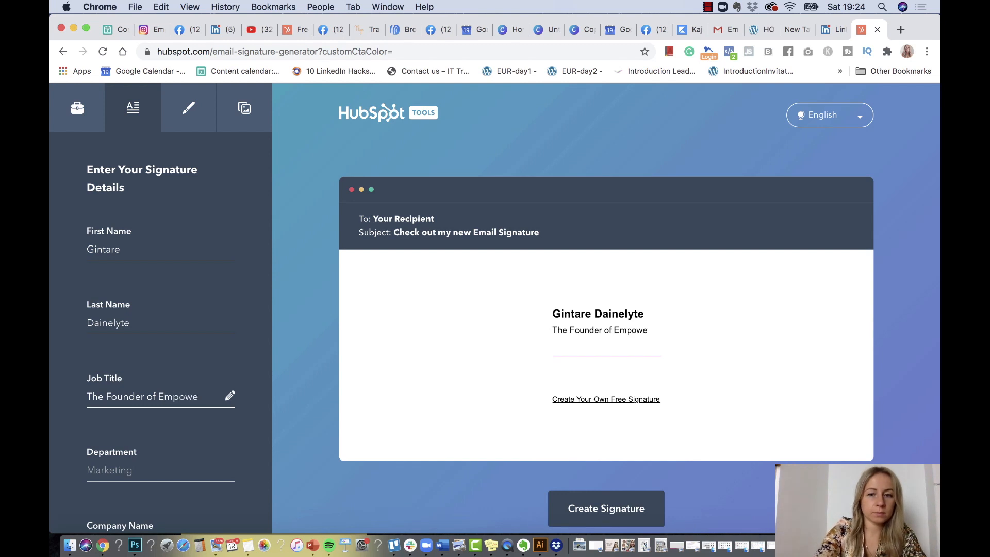
text(red Websites)
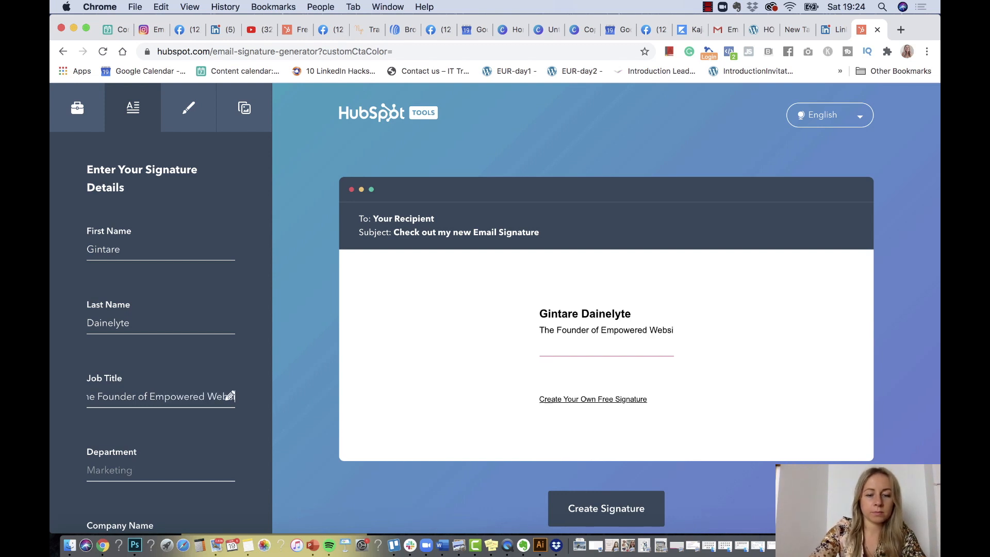
click(114, 478)
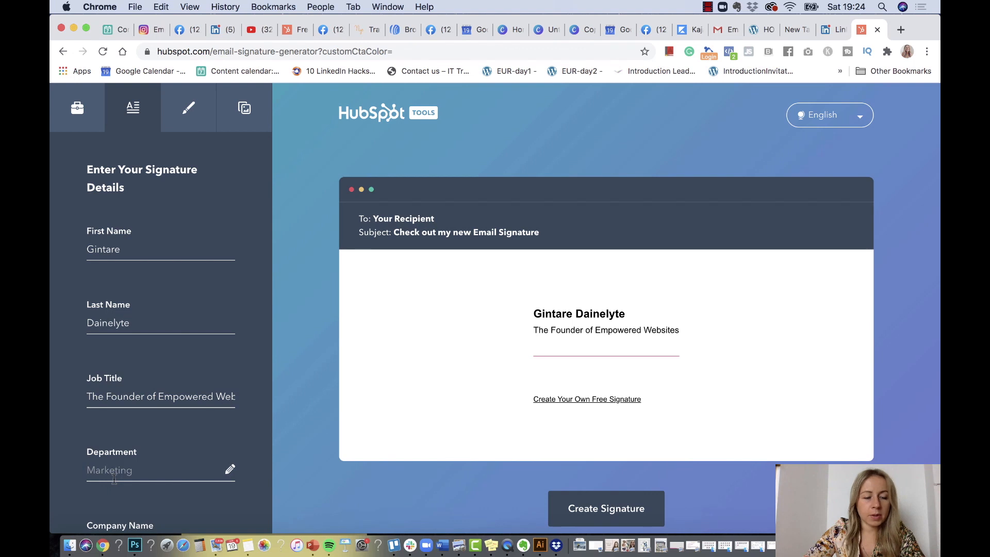
scroll(114, 479, down, 5)
click(133, 393)
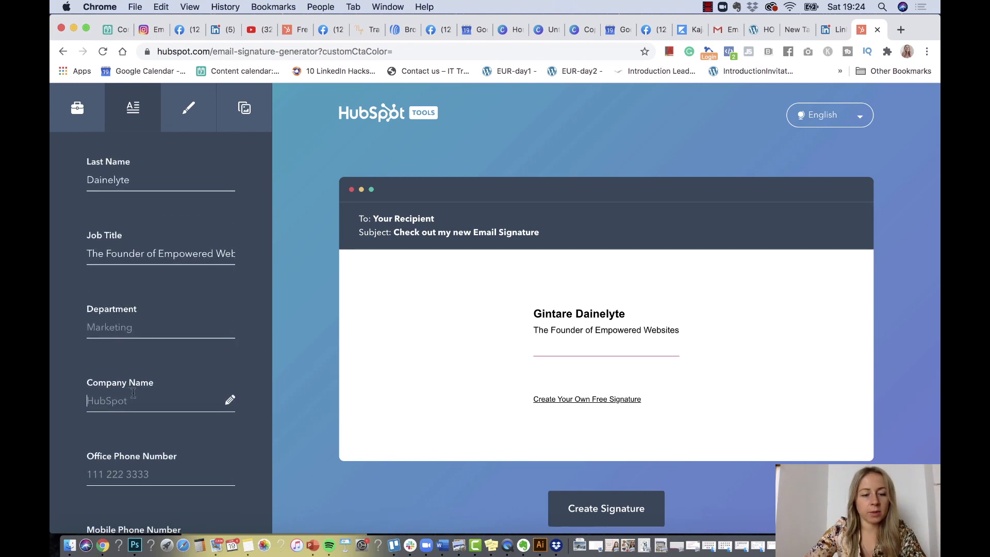
text(Empowered Websites)
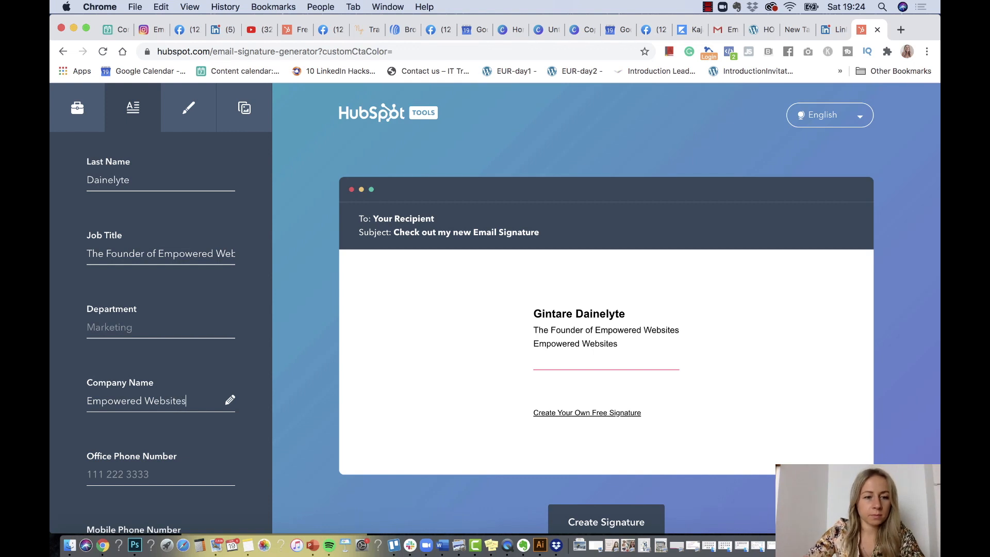
Fill in the office and mobile phone numbers from Chrome's saved autofill details
scroll(124, 460, down, 2)
click(125, 417)
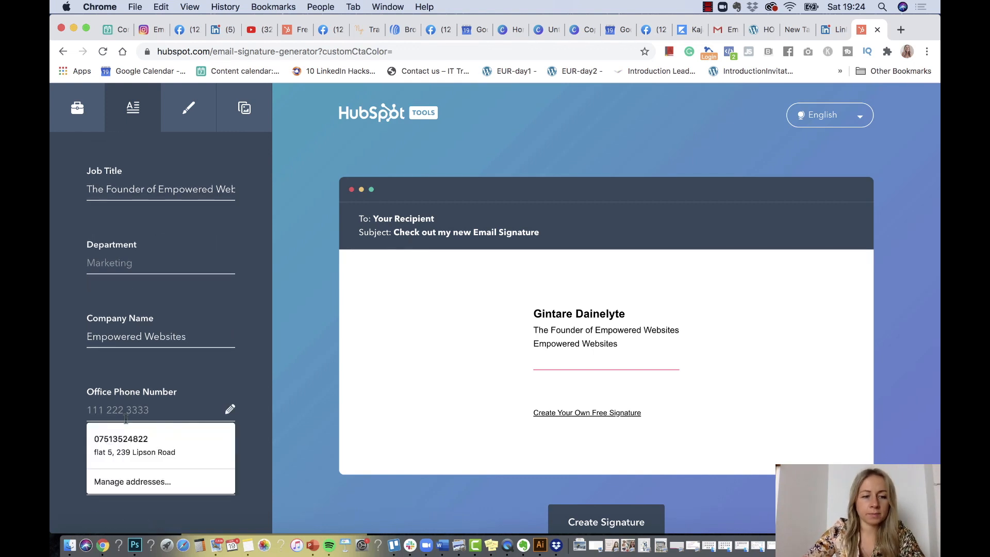
click(68, 433)
scroll(88, 435, down, 4)
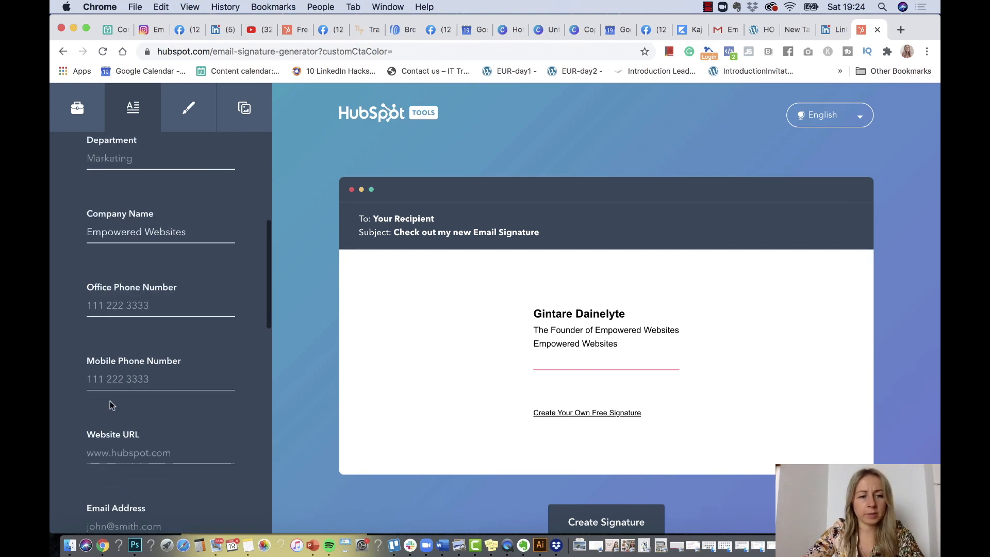
click(122, 379)
click(129, 409)
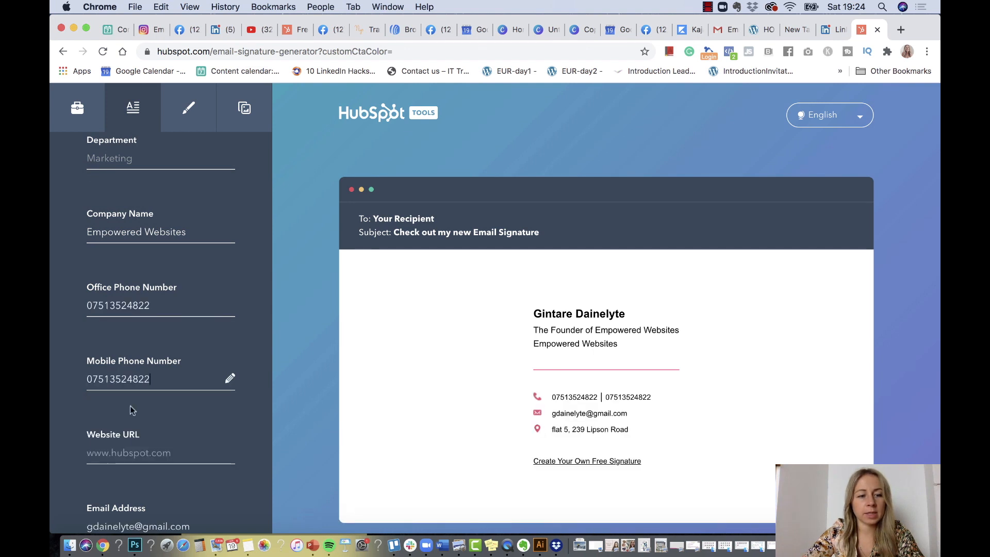
scroll(130, 406, down, 4)
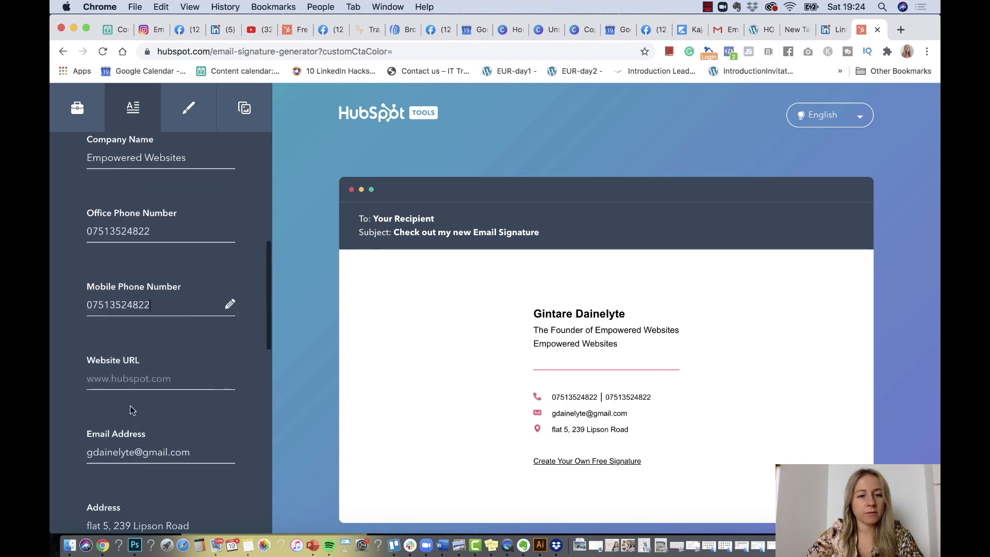
click(129, 342)
text(w)
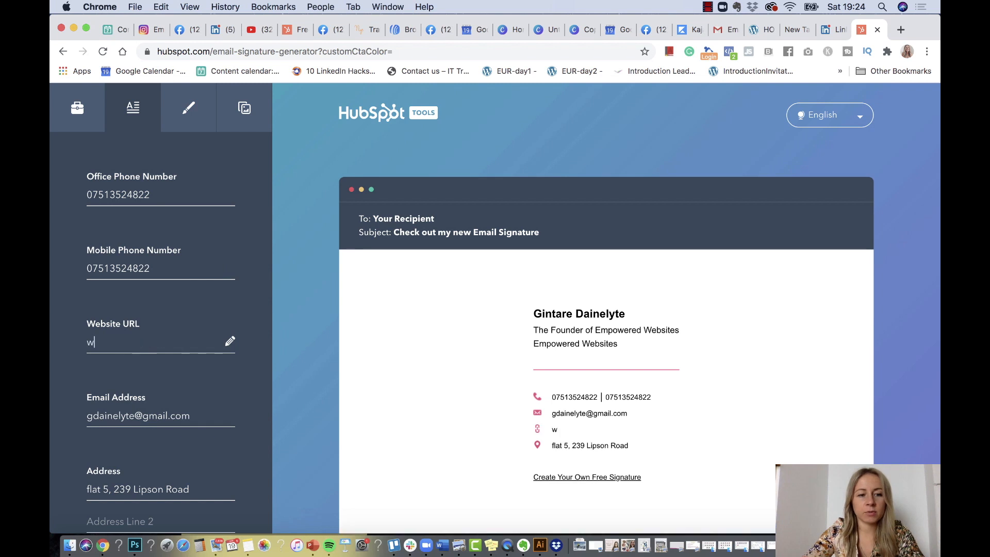
text(ww.empow)
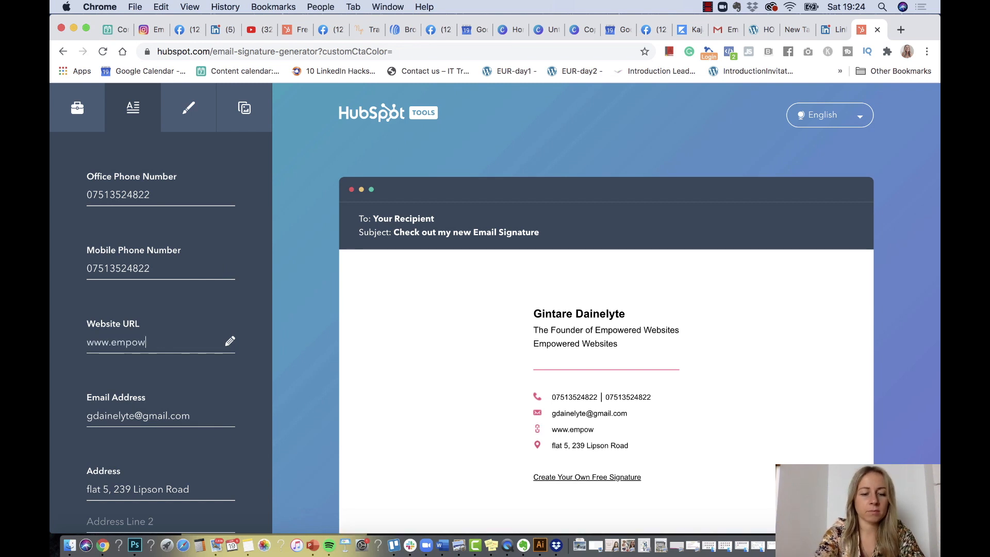
text(eredweb)
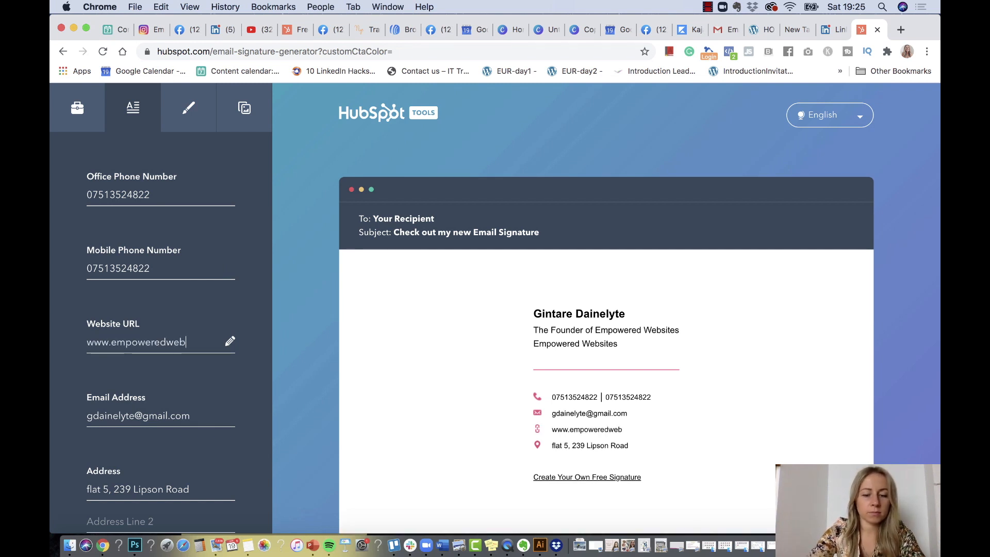
text(sites.com)
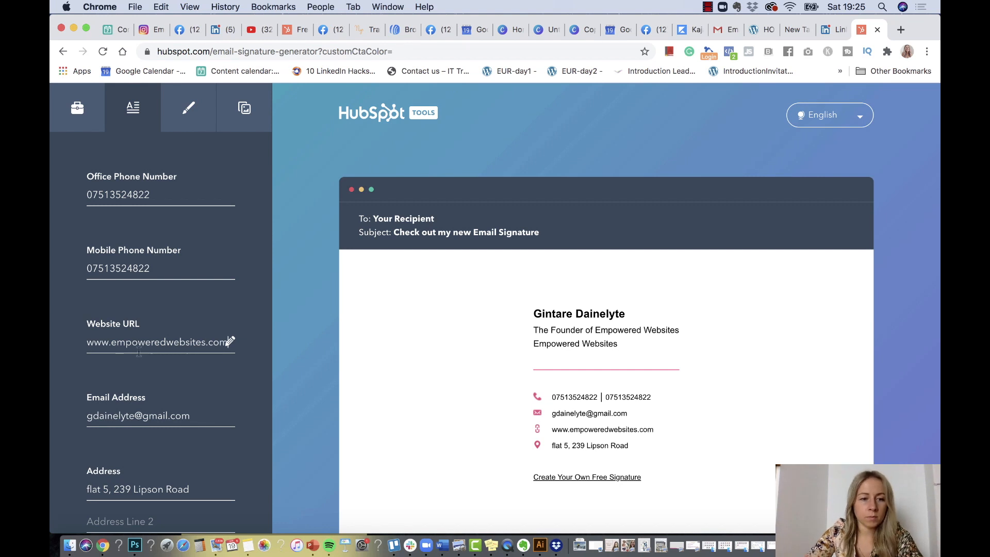
click(111, 416)
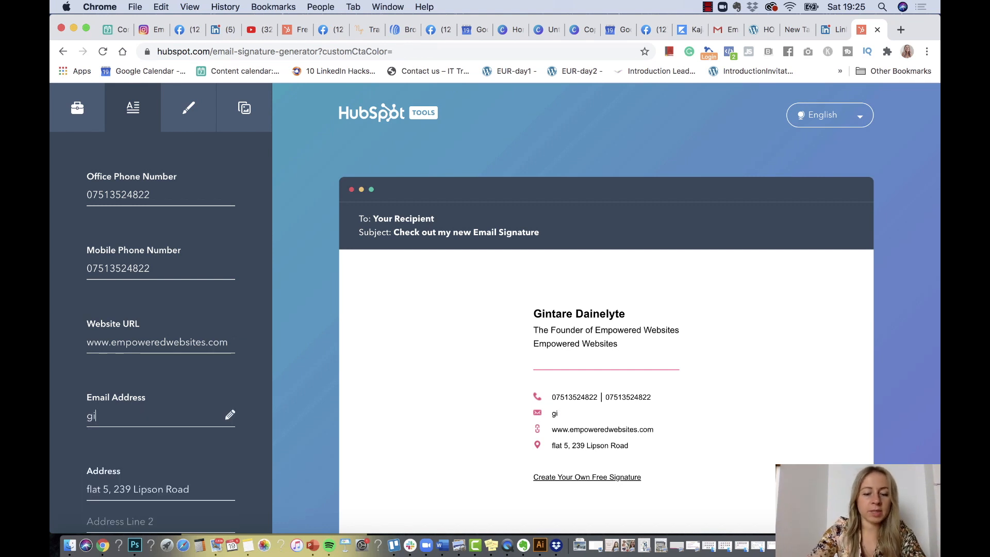
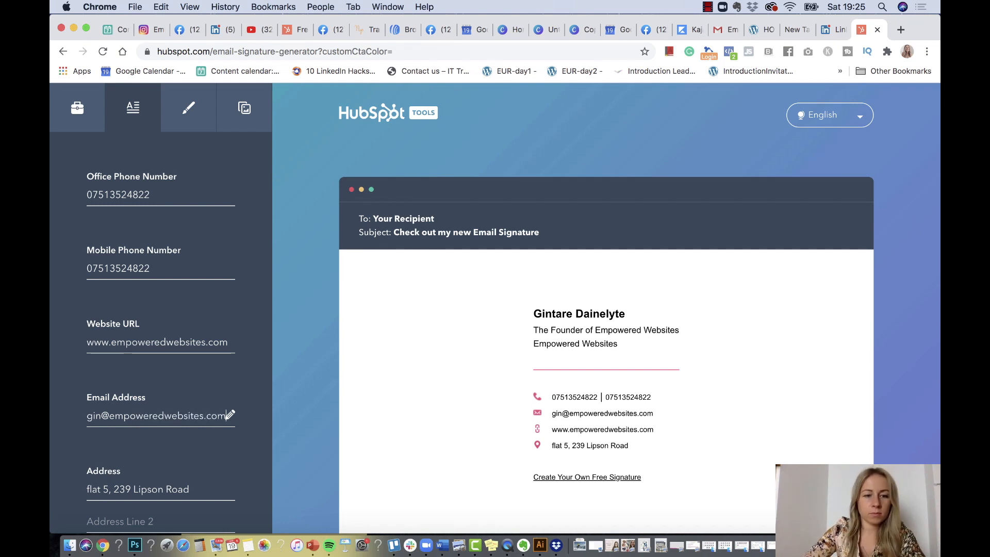
Clear the address field so no address appears in the signature
scroll(50, 371, down, 3)
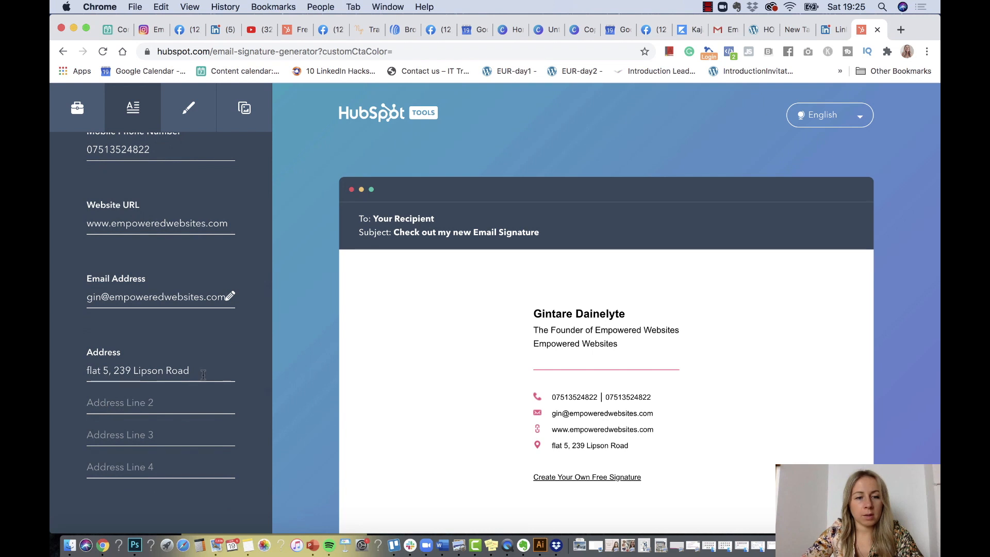
key(Tab)
key(BackSpace)
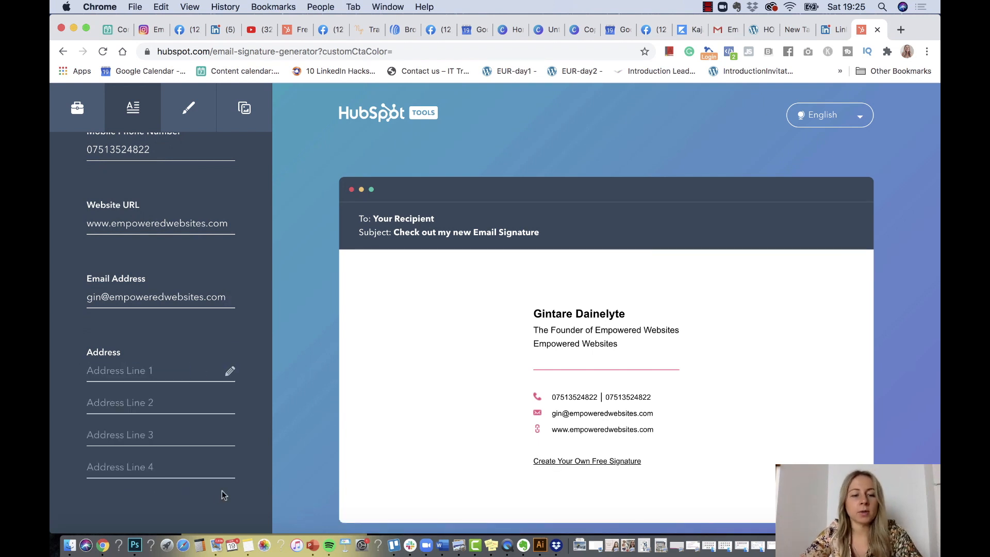
scroll(221, 491, down, 5)
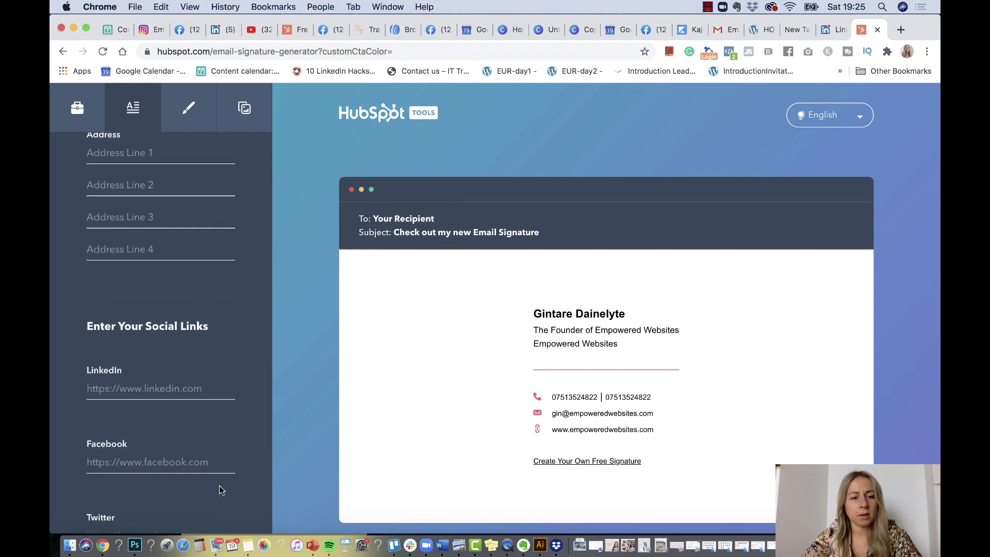
Paste the LinkedIn profile link into the LinkedIn field
scroll(219, 486, down, 3)
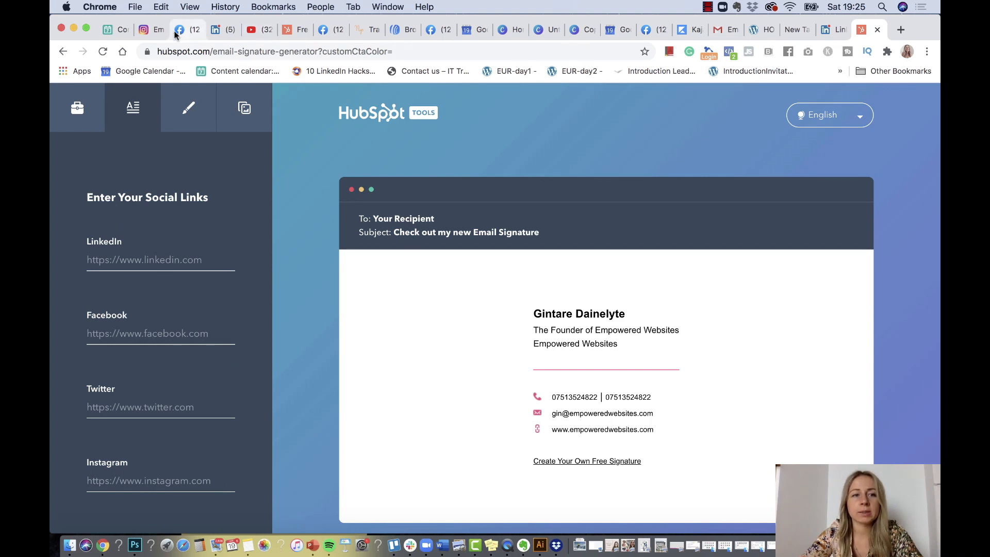
click(222, 29)
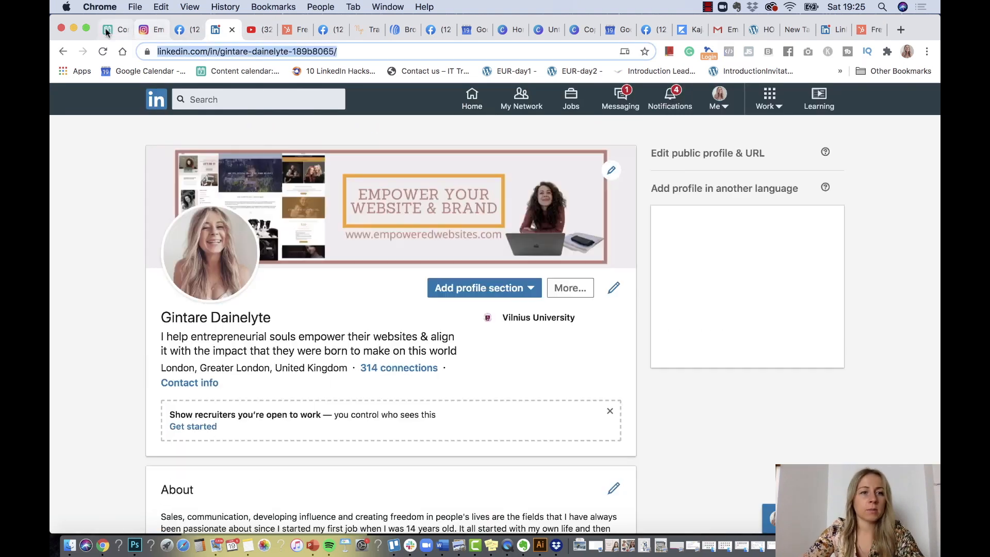
click(869, 30)
scroll(154, 309, down, 20)
scroll(121, 261, up, 3)
click(119, 261)
text(https://www.linkedin.com/in/gintare-dainelyte-189b8065/)
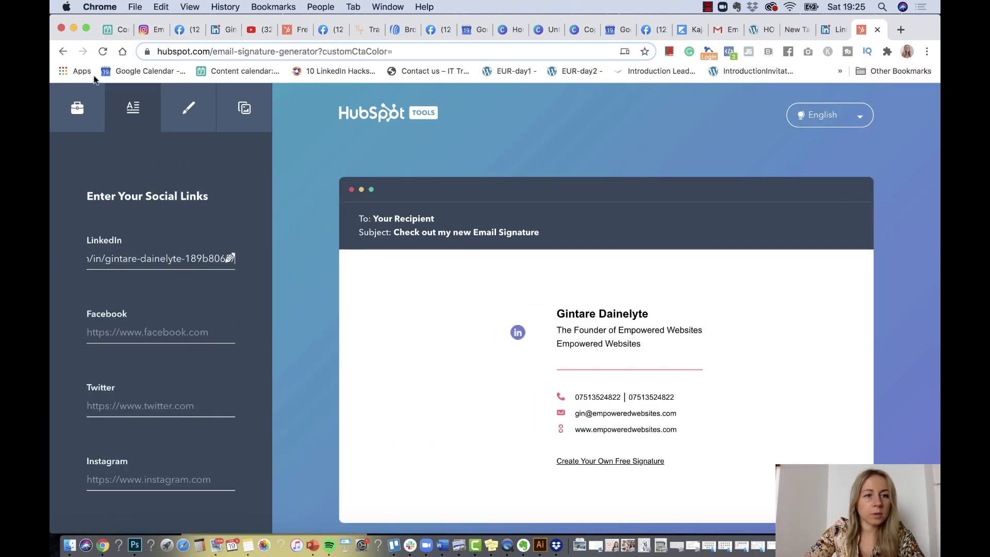
Copy the Facebook profile link and paste it into the Facebook field
click(184, 29)
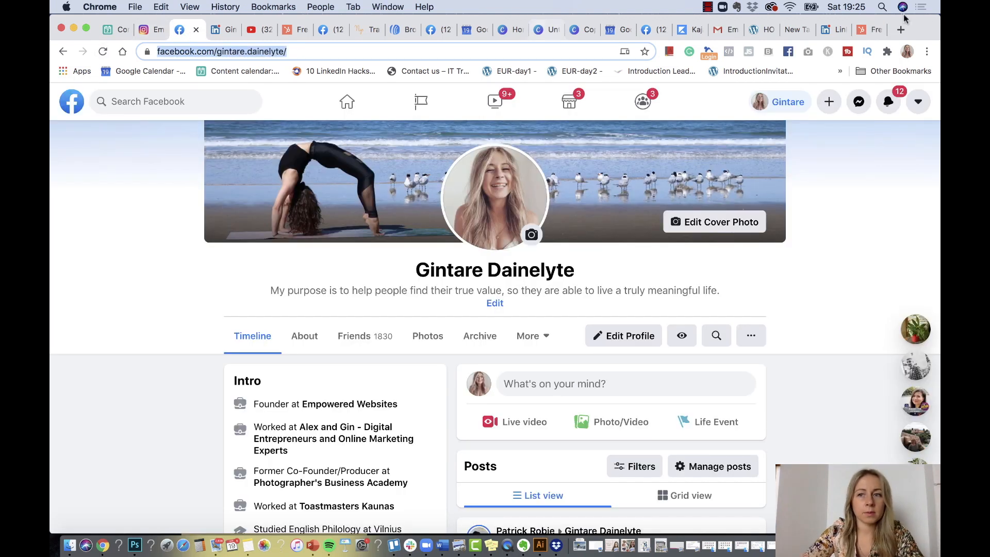
click(868, 30)
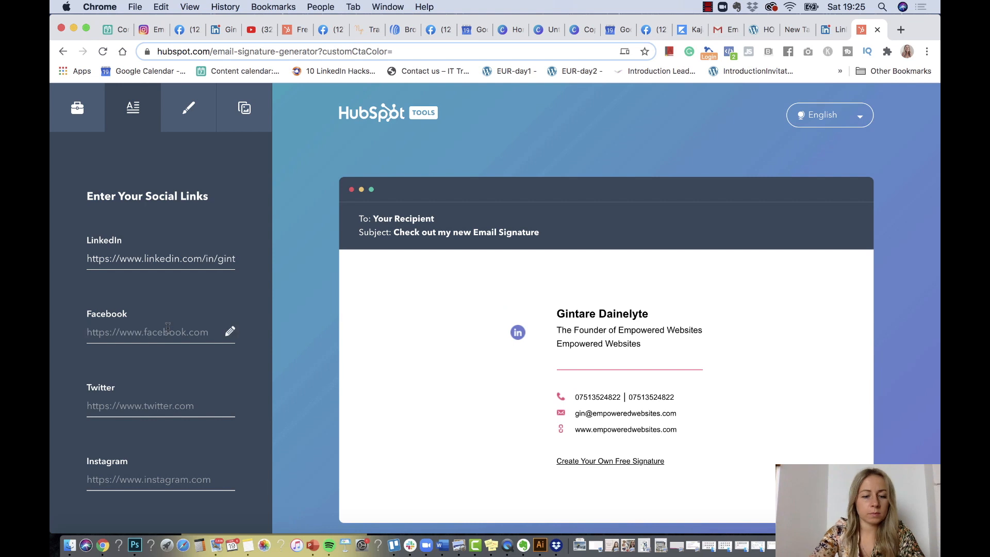
text(https://www.facebook.com/gintare.dainelyte)
scroll(179, 354, down, 3)
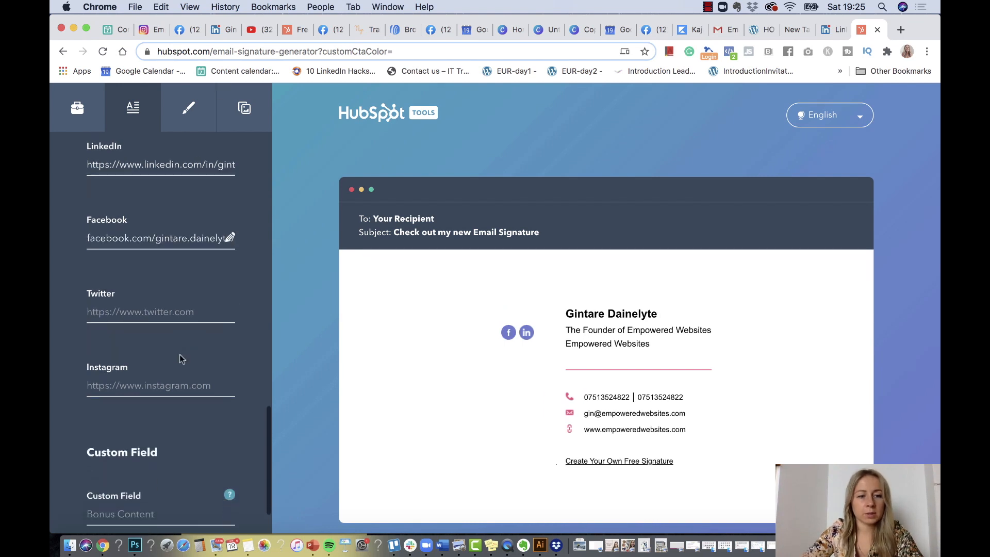
Copy the Instagram profile address and paste it into the Instagram link field
click(144, 30)
click(198, 51)
key(super+c)
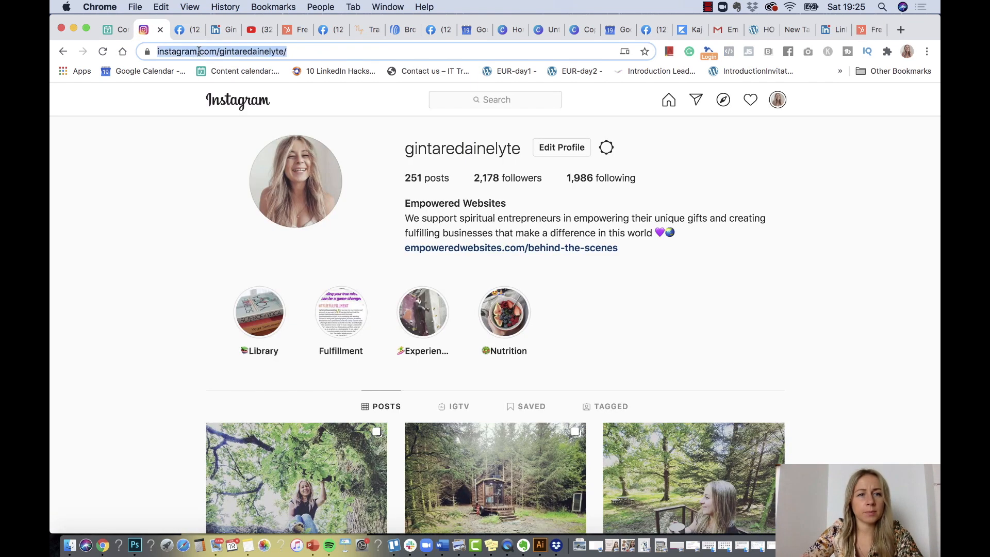
click(187, 32)
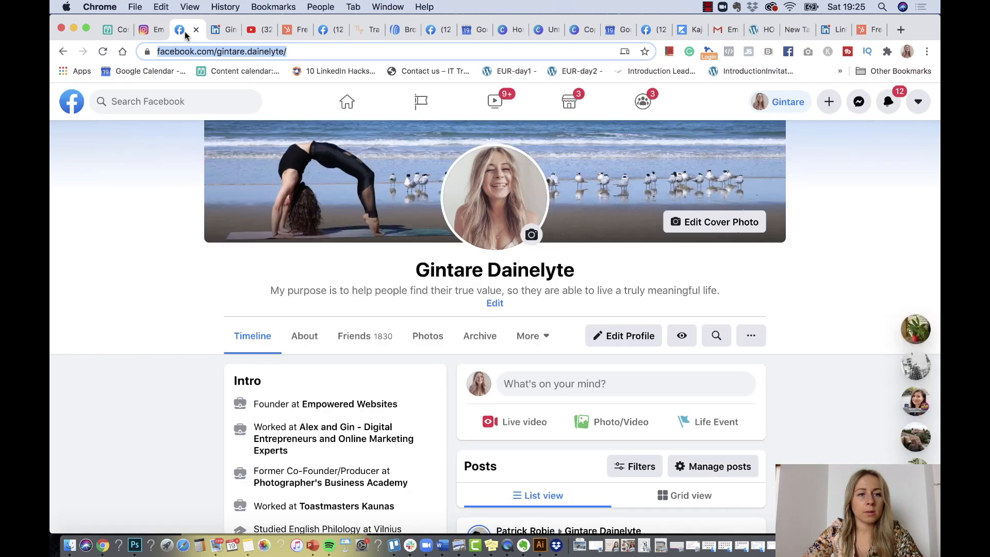
click(864, 32)
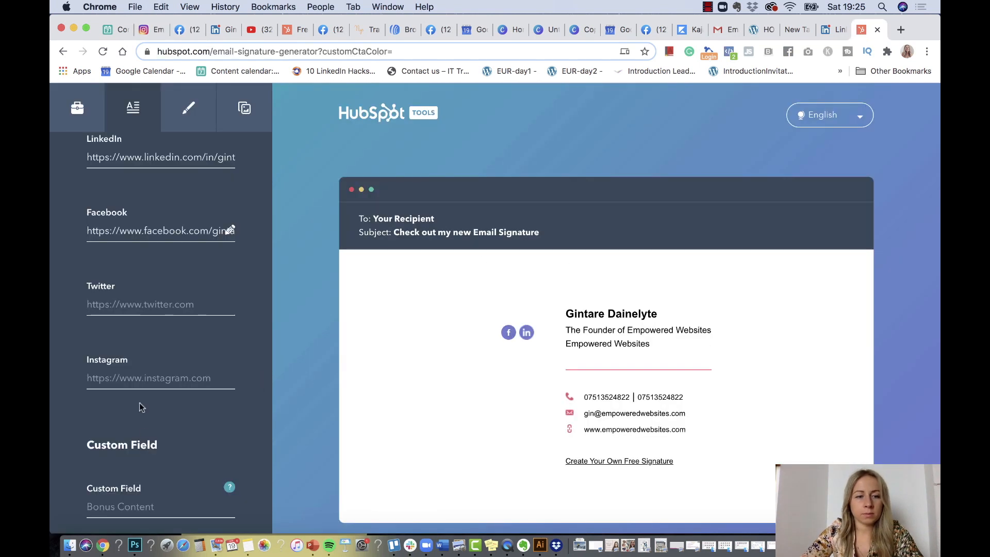
click(146, 377)
key(super+v)
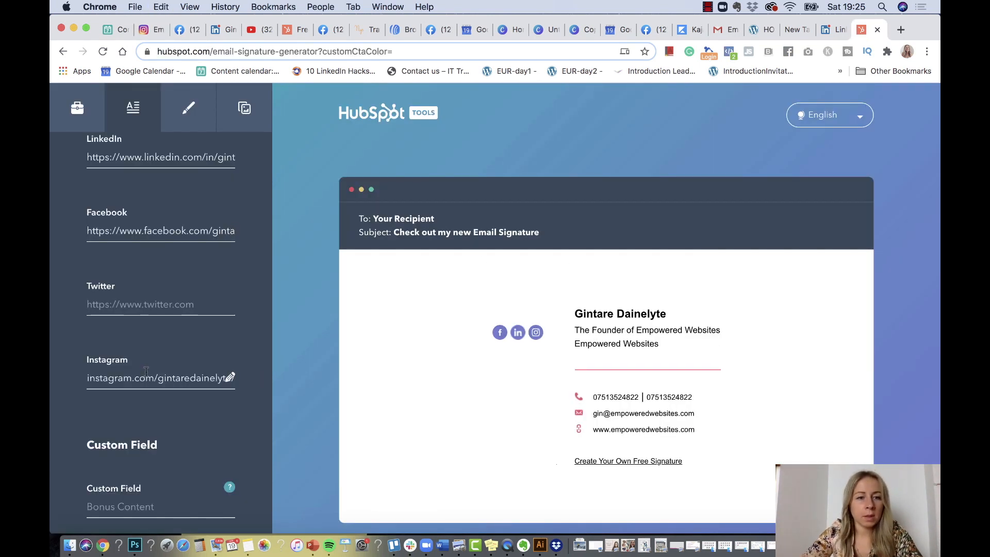
scroll(146, 370, down, 2)
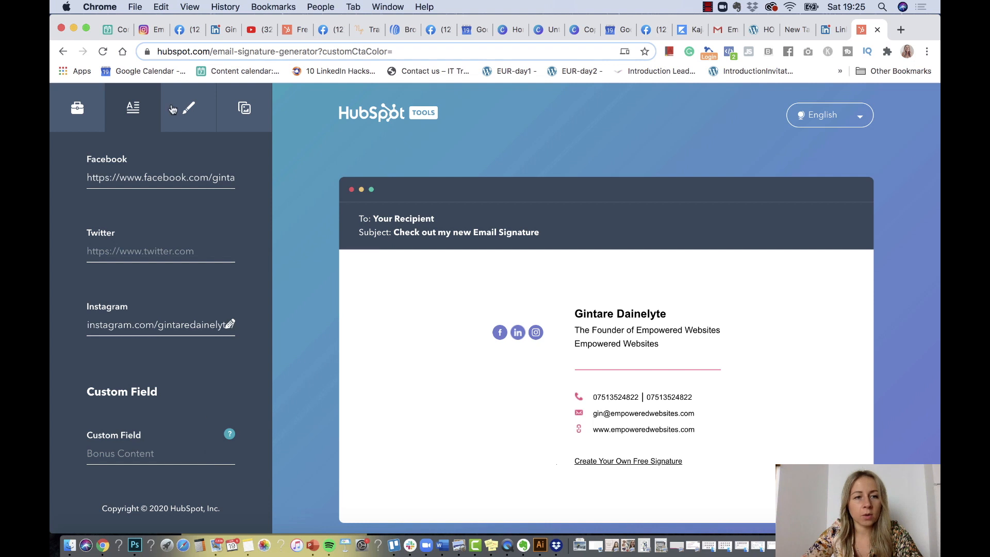
Check the theme, text and link colours under Stylize Your Signature, then switch to Canva
click(189, 114)
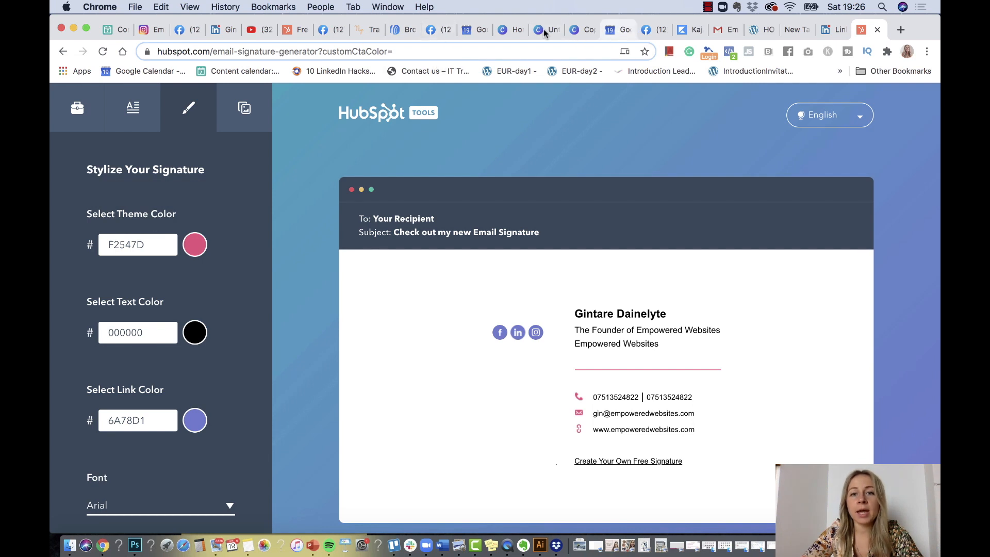
click(504, 29)
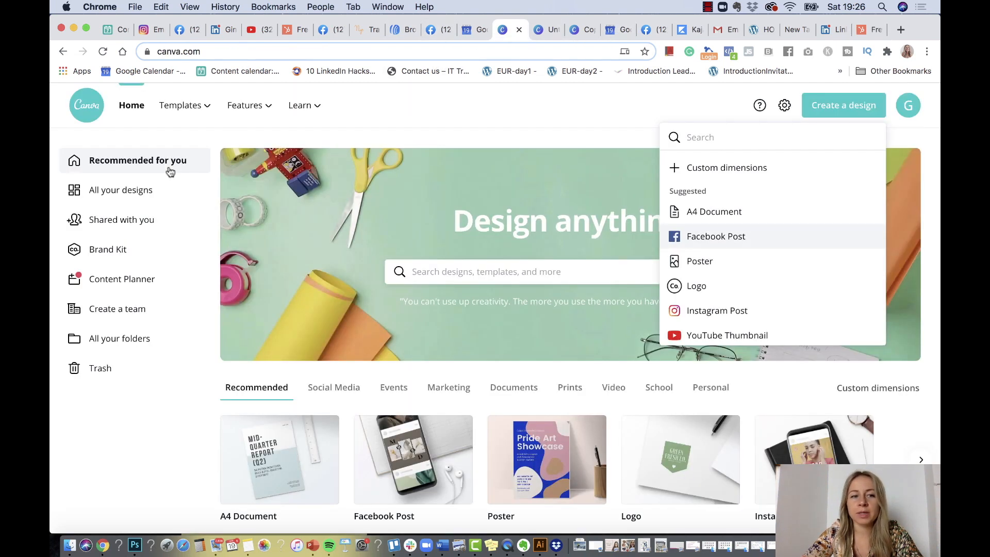
Copy the first brand colour's hex code #BB877B from Canva's Brand Kit
click(97, 252)
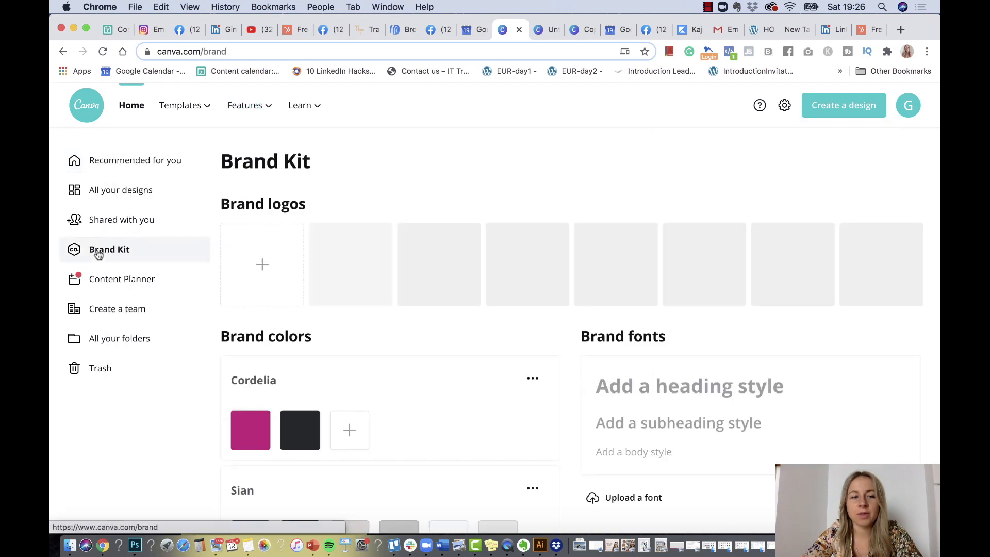
scroll(396, 319, down, 1)
scroll(396, 323, down, 20)
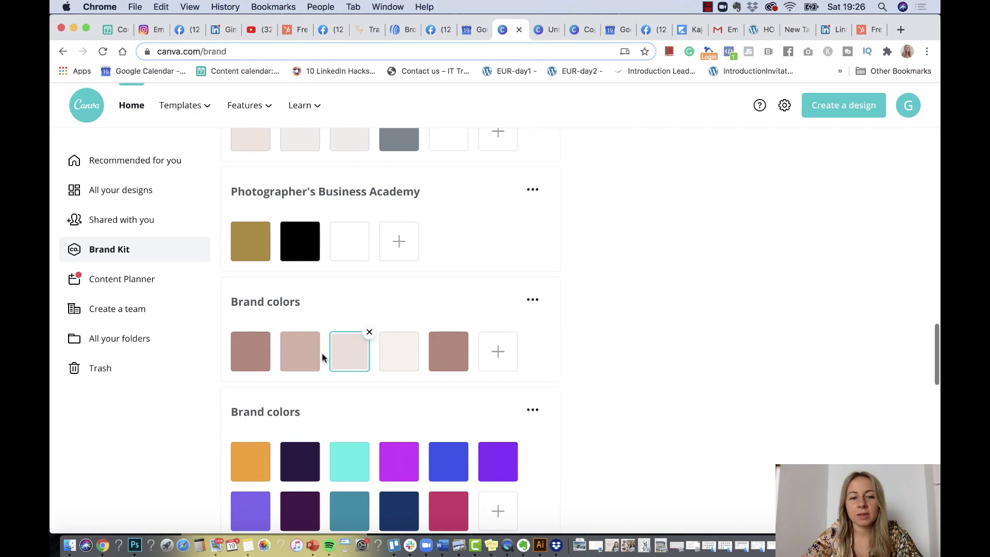
click(256, 366)
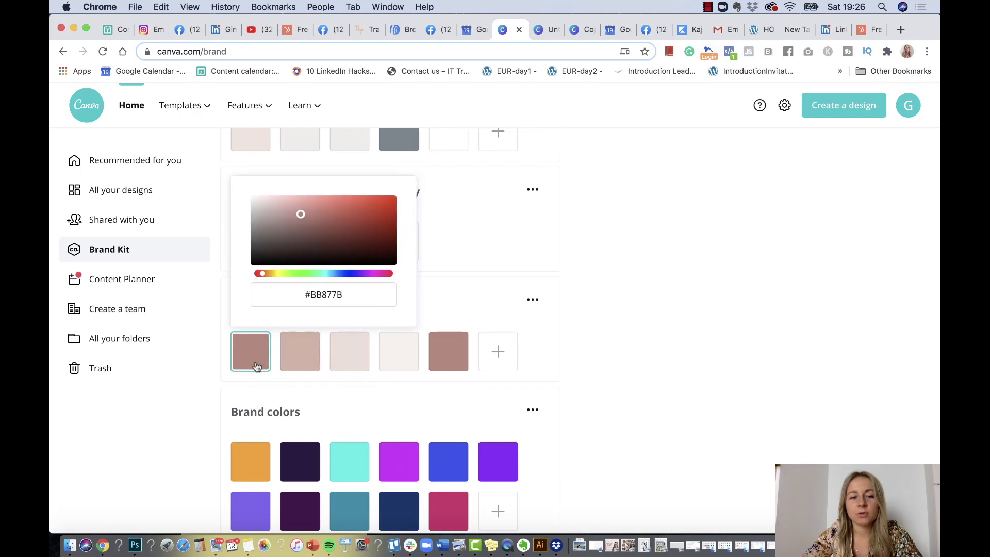
click(331, 301)
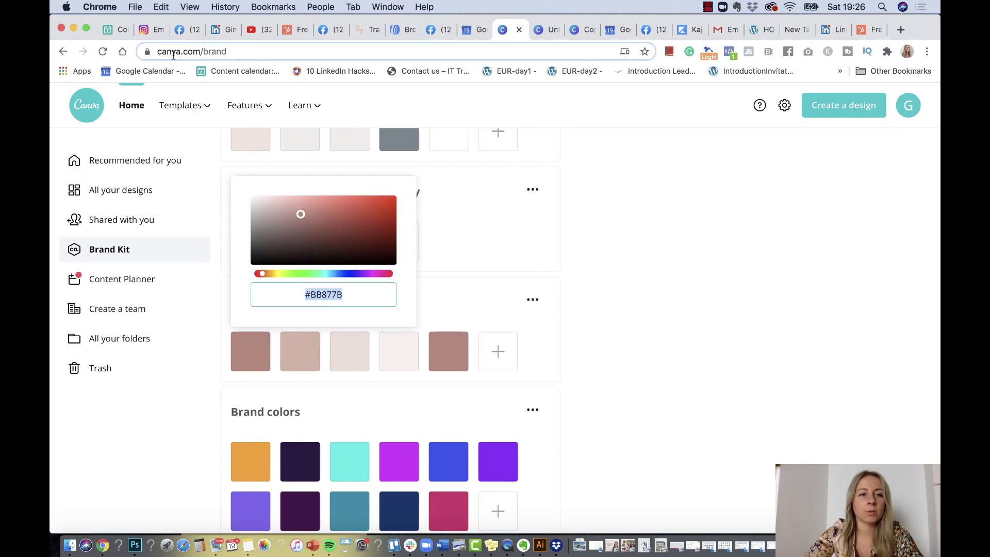
click(861, 32)
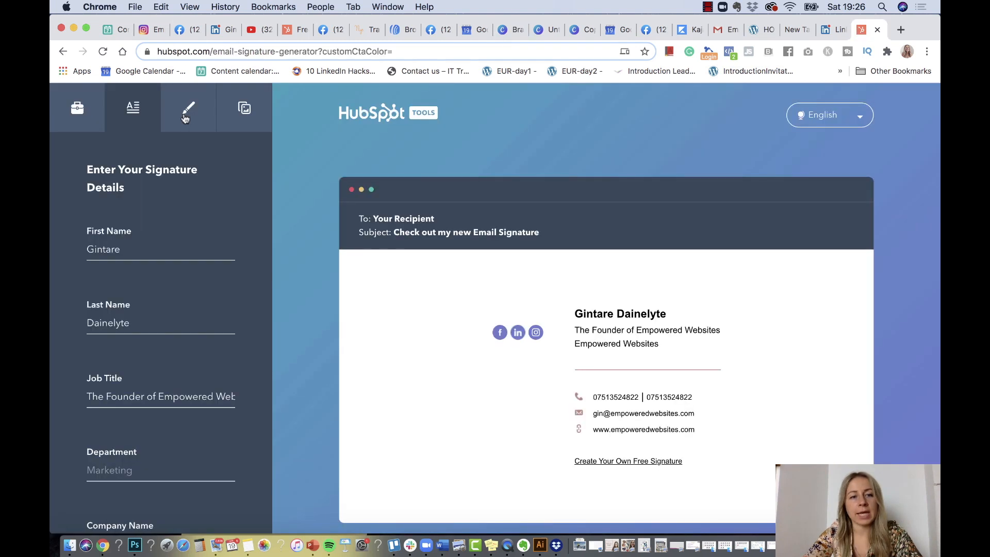
Set Theme Color and Link Color to BB877B and keep Arial as the font
click(185, 118)
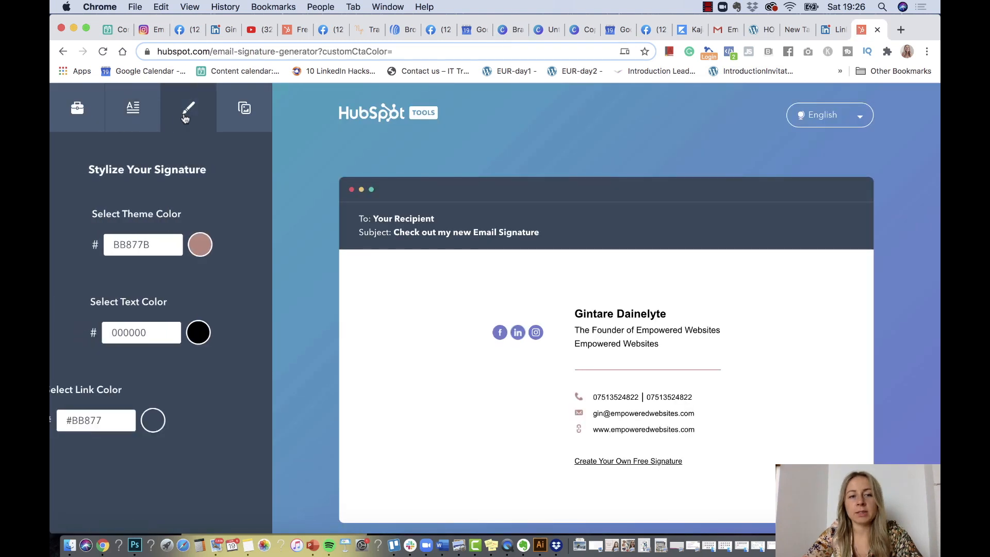
double_click(152, 243)
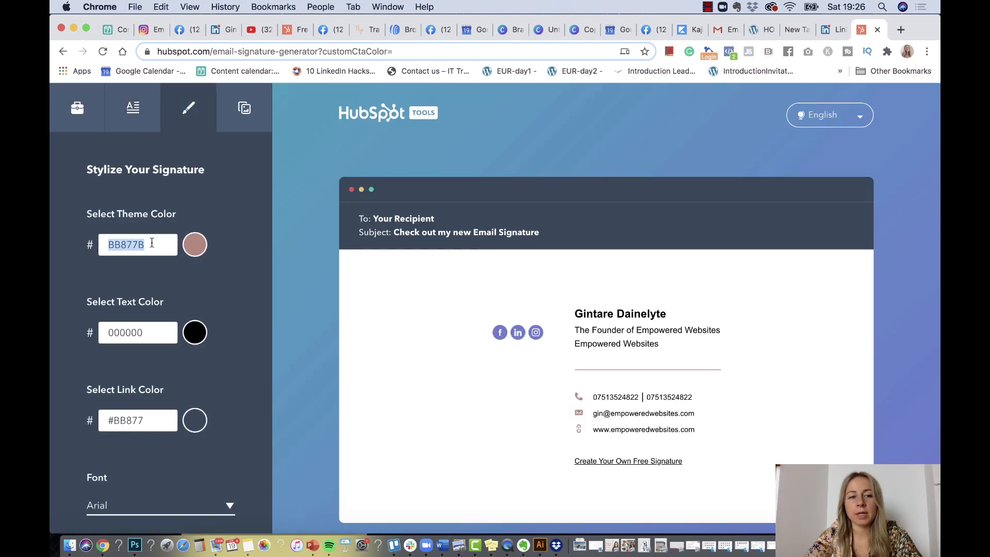
click(197, 431)
double_click(144, 422)
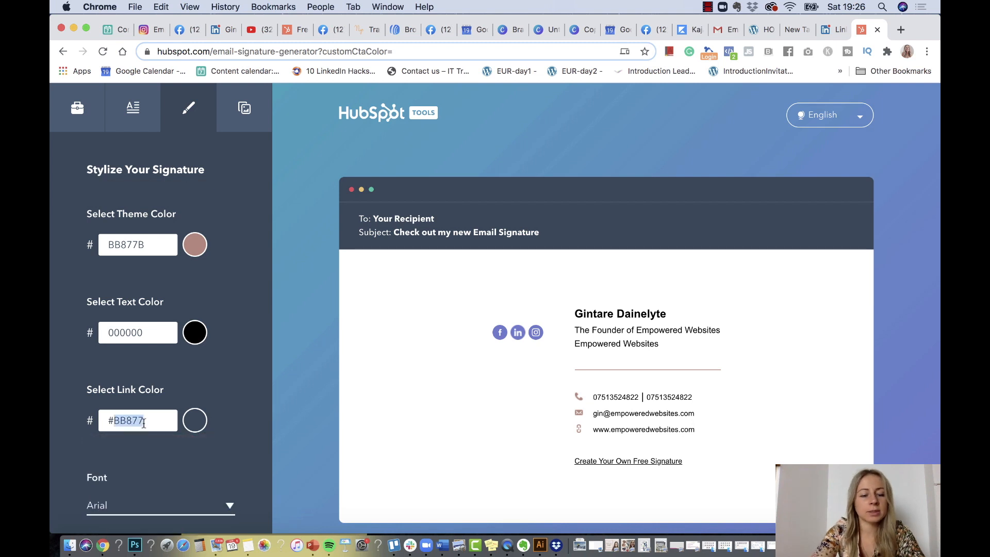
scroll(143, 420, down, 5)
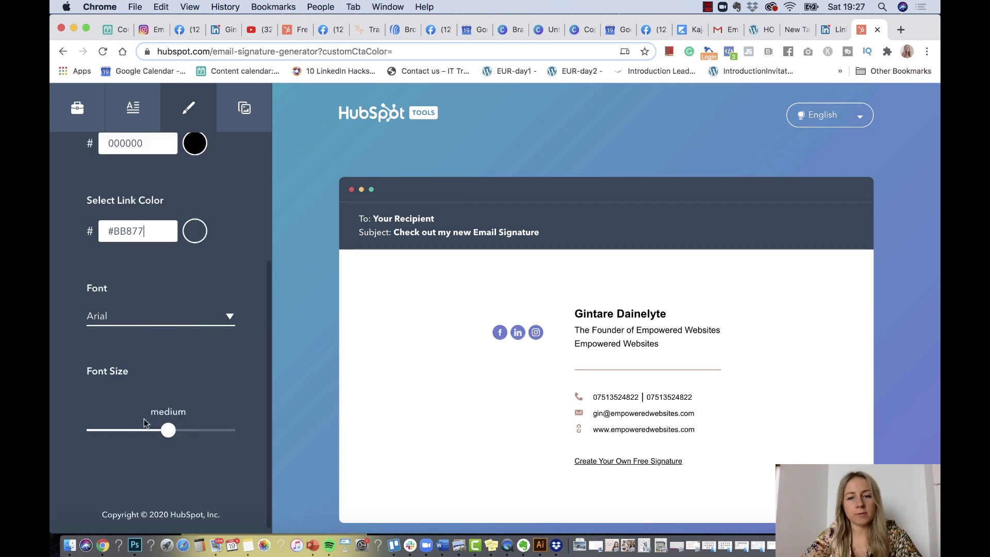
click(230, 312)
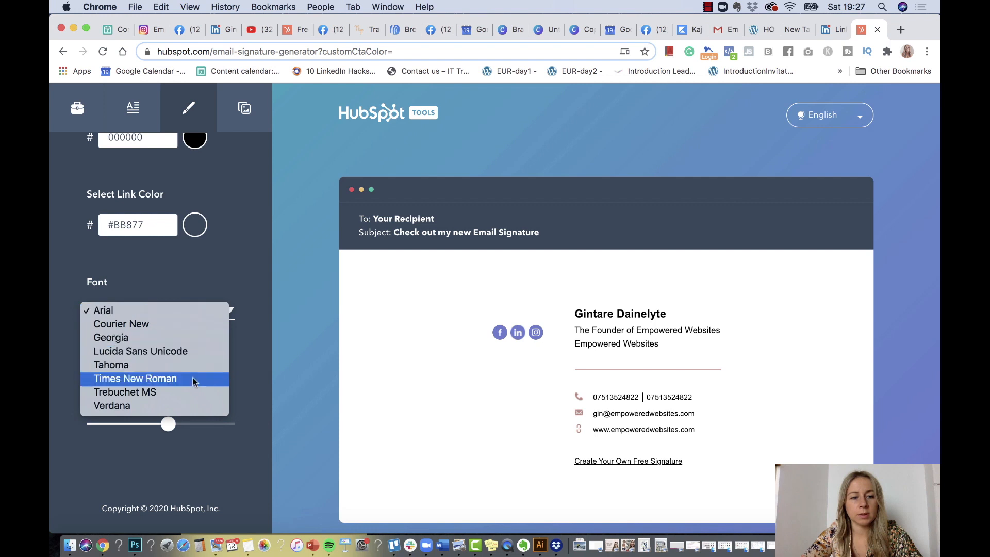
click(240, 405)
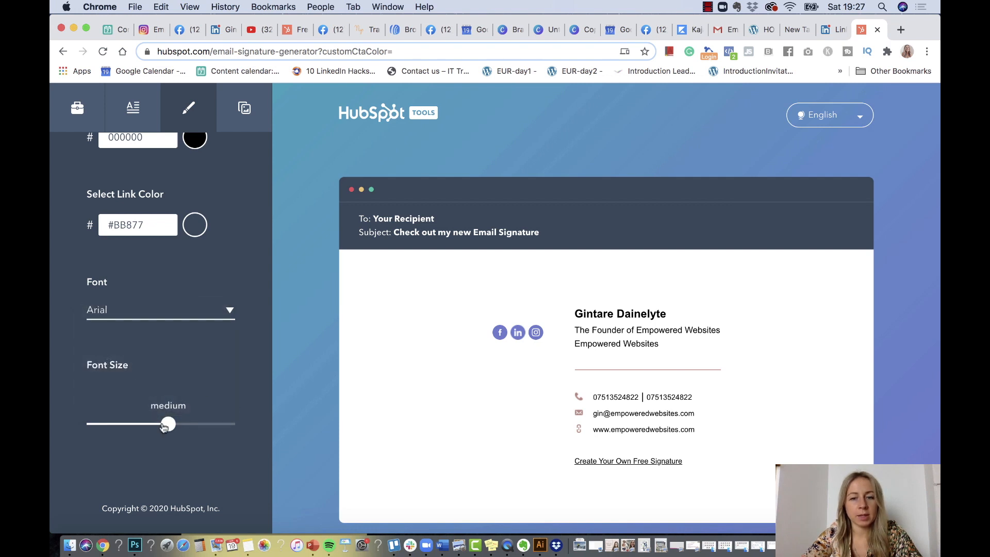
scroll(220, 192, up, 3)
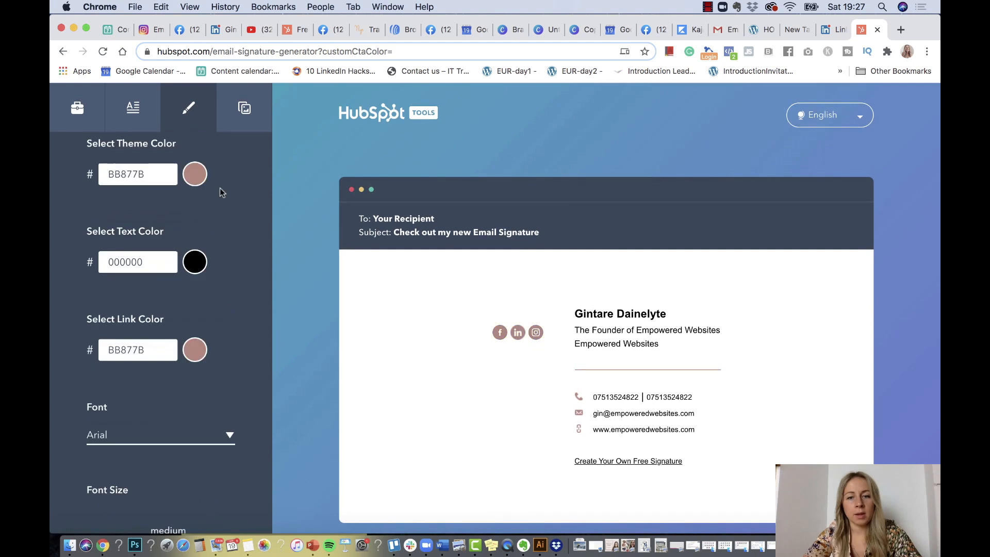
click(245, 109)
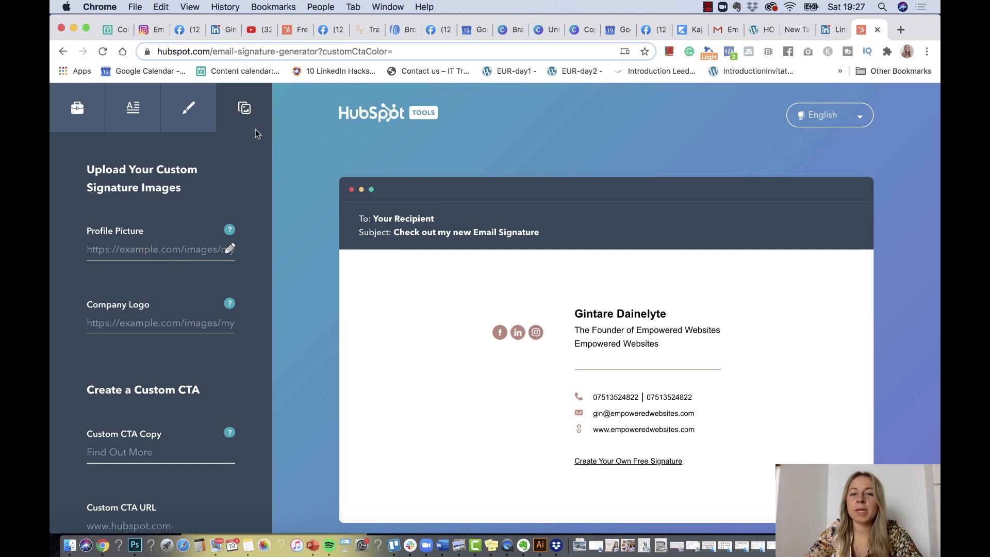
Open a new browser tab beside the signature generator
click(900, 30)
Go to empoweredwebsites.com/wp-admin in the new tab
text(empoweredwebsites.com)
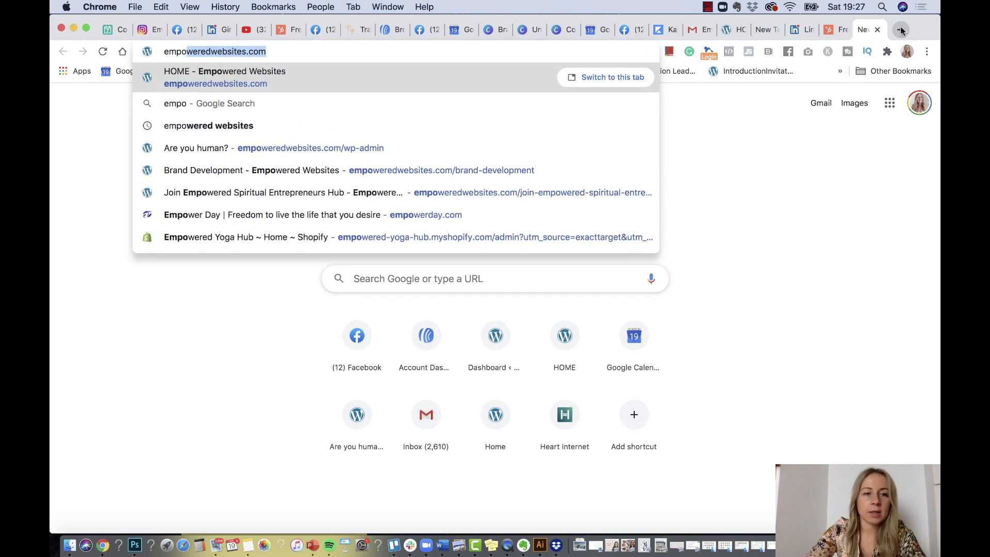
key(Right)
key(Return)
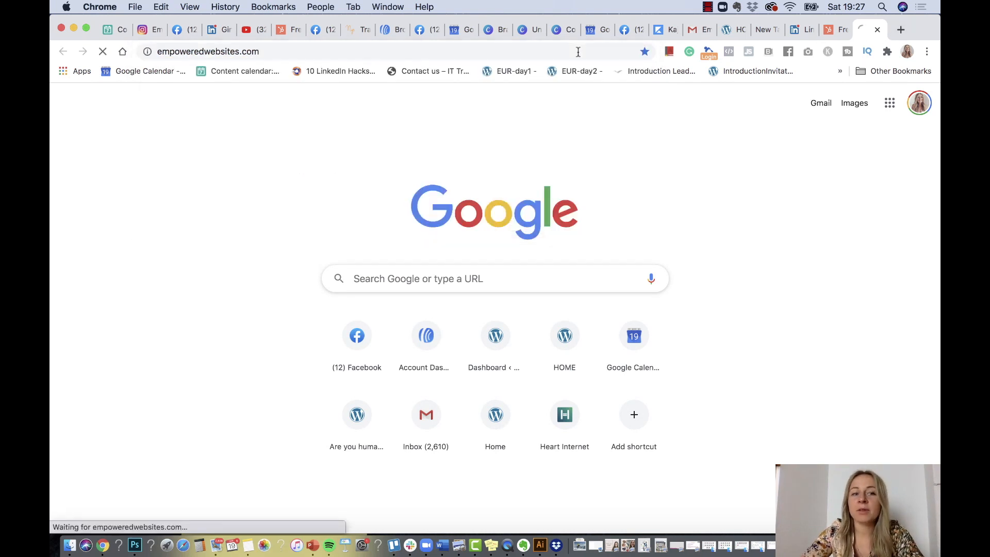
click(466, 50)
click(467, 50)
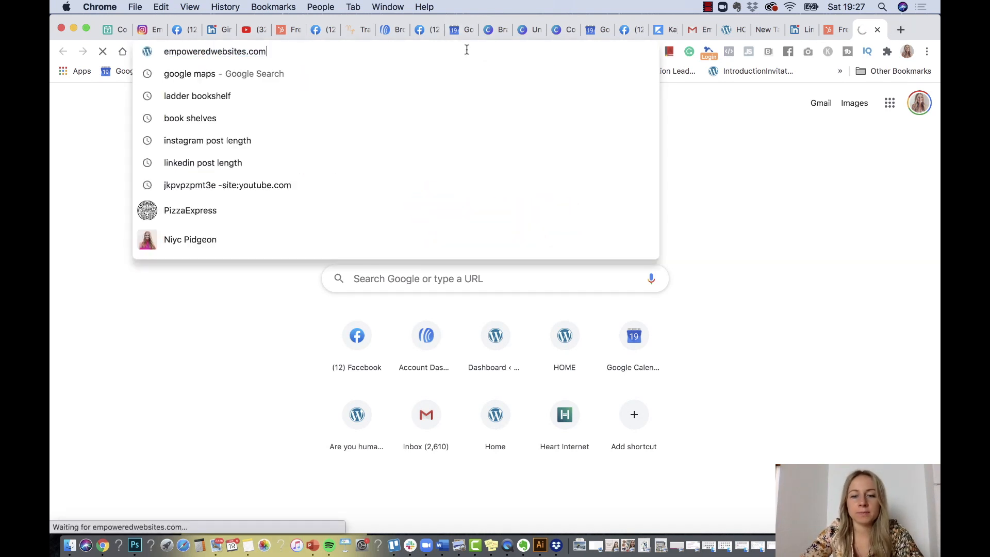
text(/wp-admin)
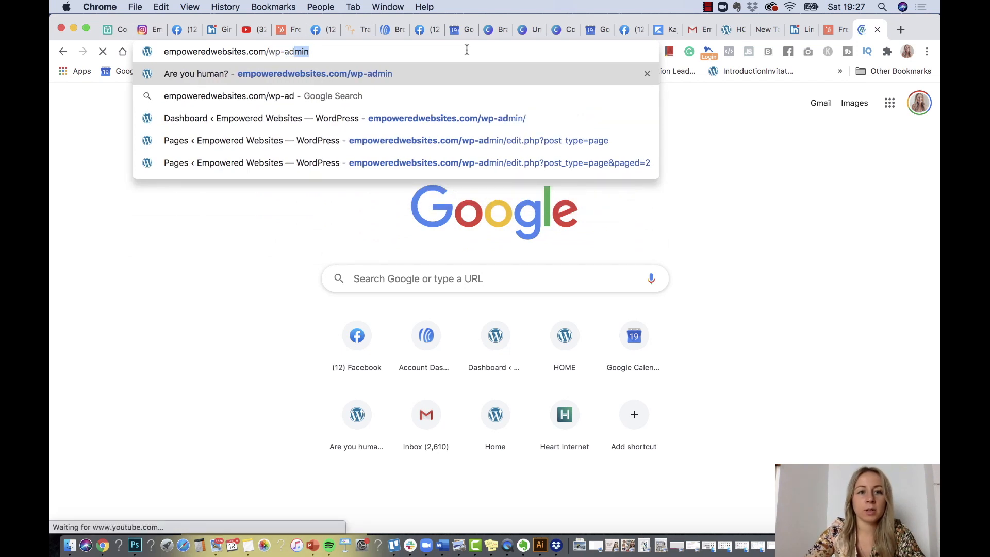
key(Return)
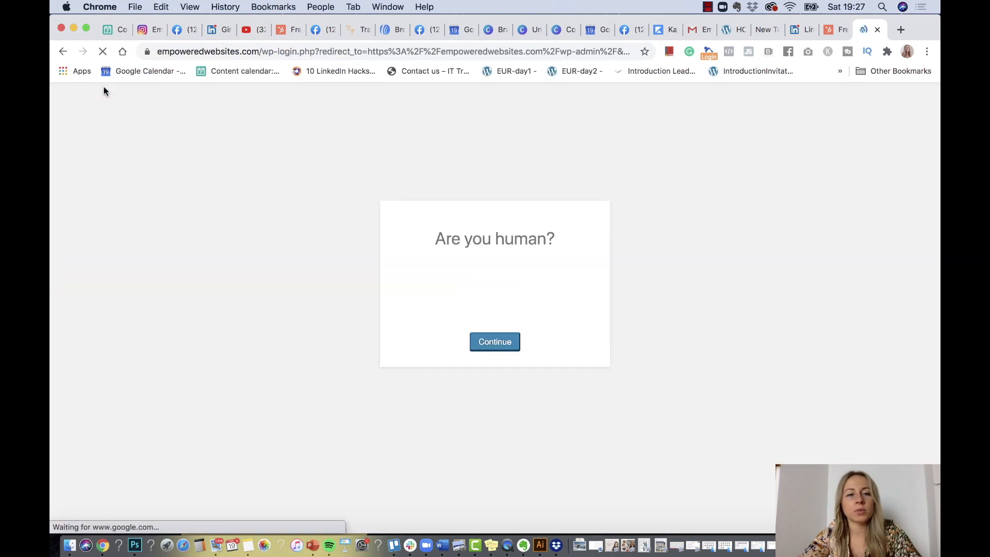
Pass the reCAPTCHA 'I'm not a robot' check to log into the dashboard
click(413, 297)
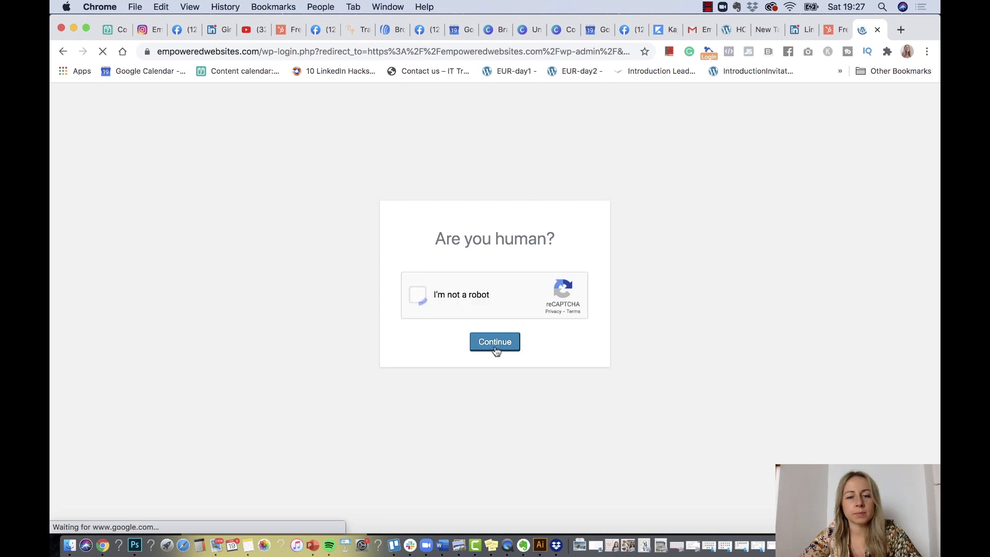
click(493, 345)
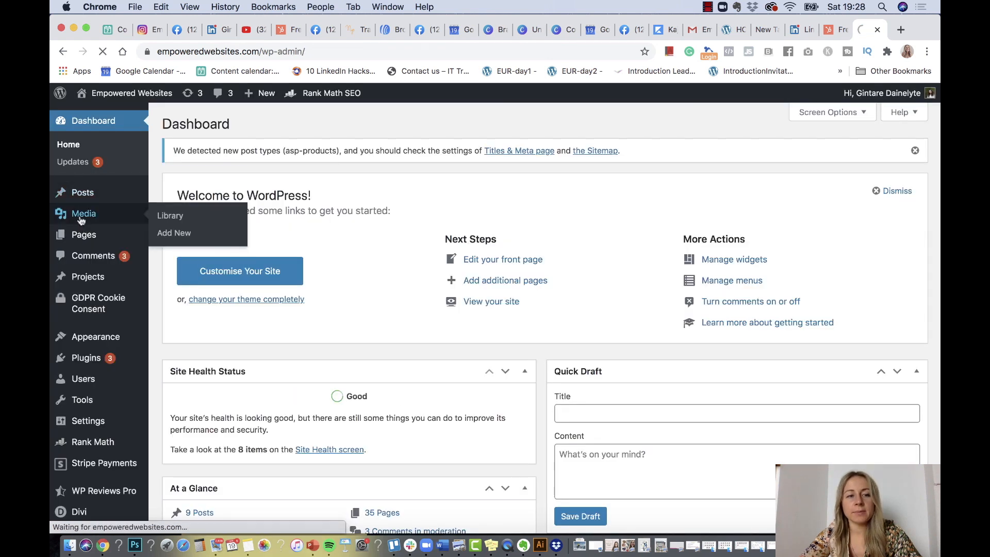
click(81, 216)
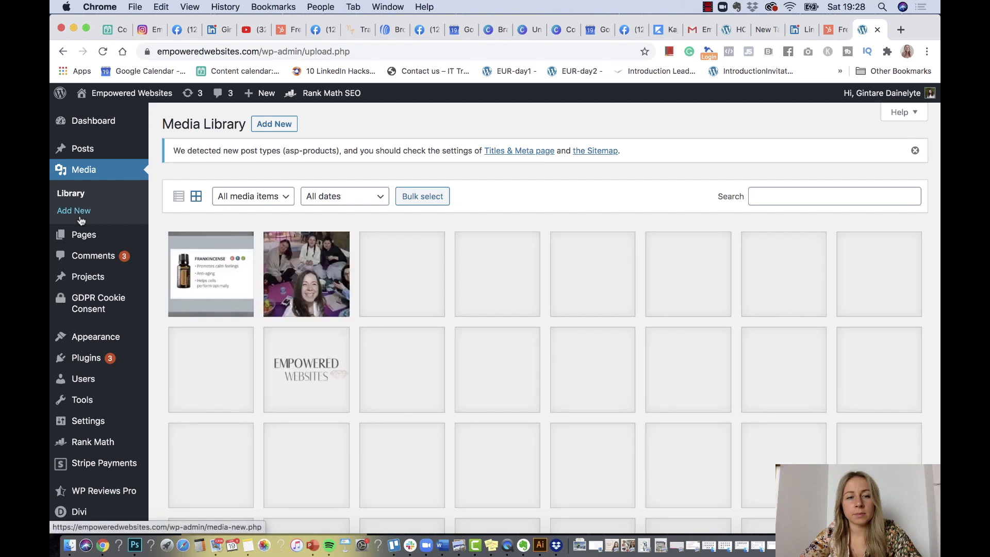
Upload IMG_20200825_110450_380.jpg from the Desktop to the Media Library
click(276, 128)
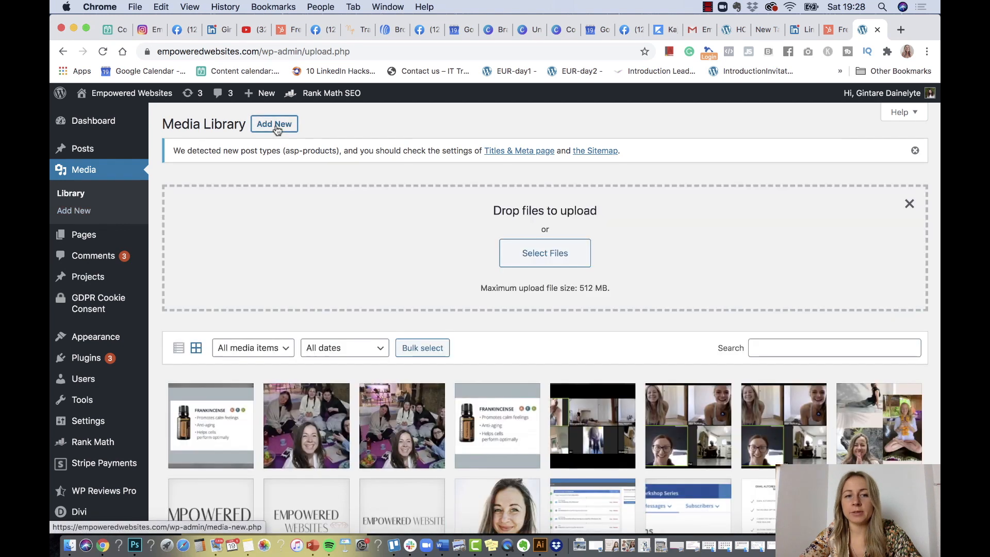
click(550, 262)
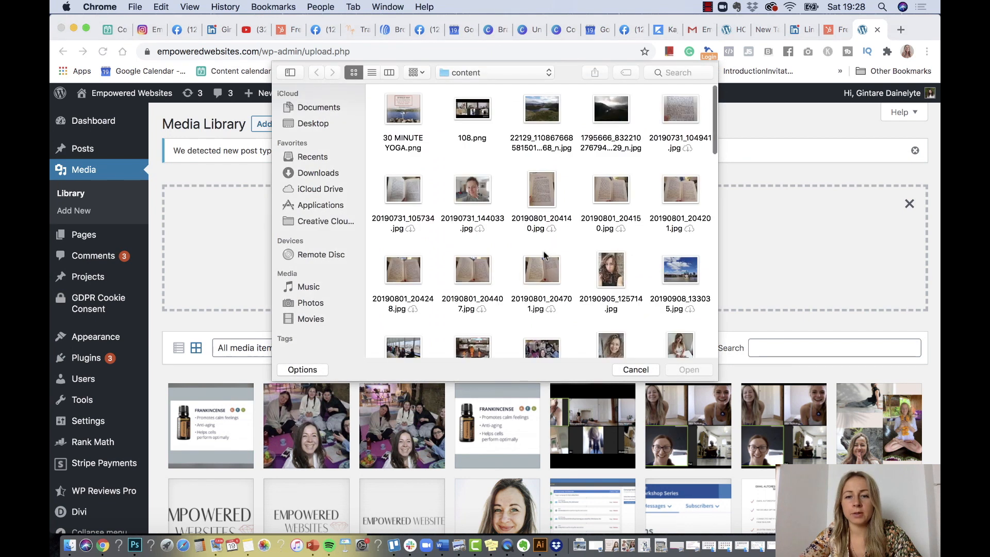
scroll(543, 255, down, 5)
scroll(544, 251, down, 6)
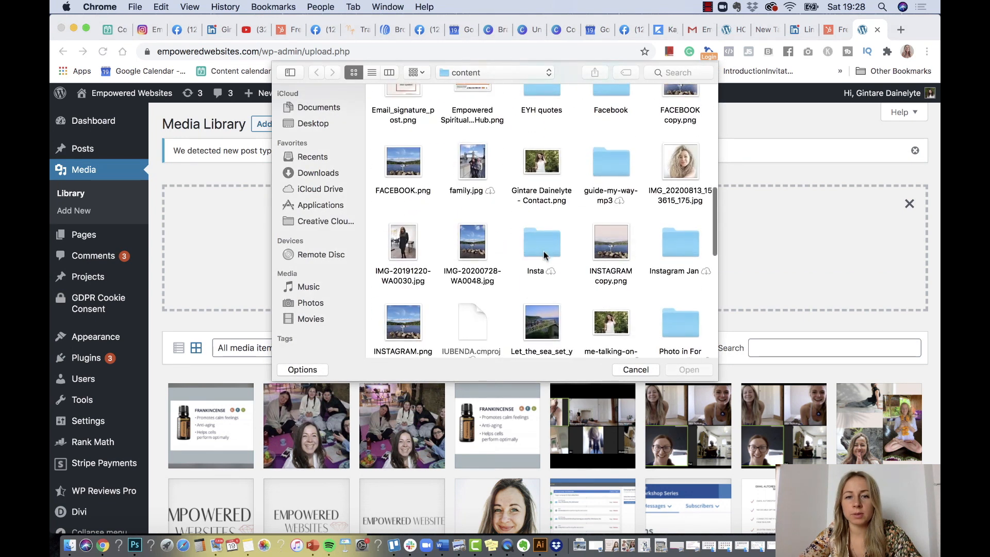
click(494, 72)
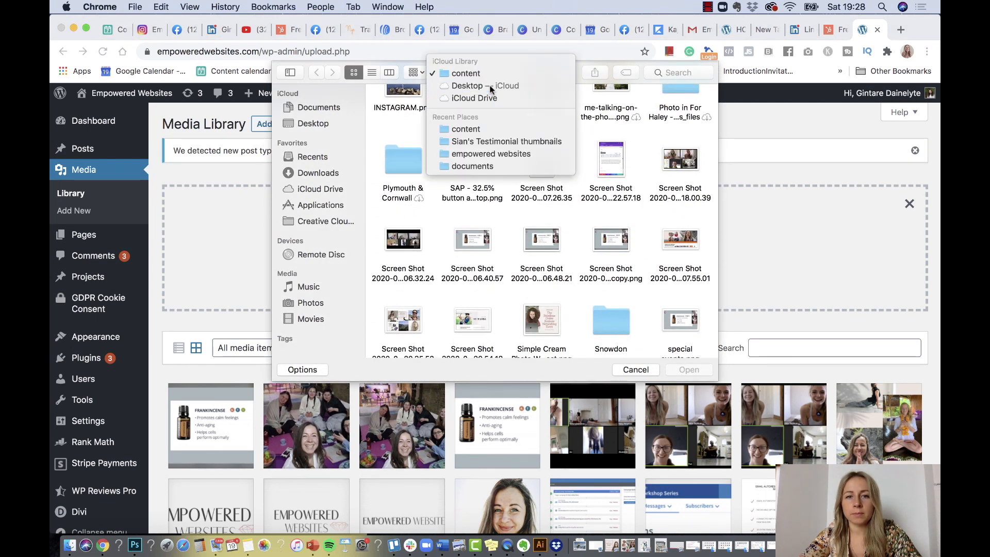
click(491, 87)
scroll(565, 255, down, 15)
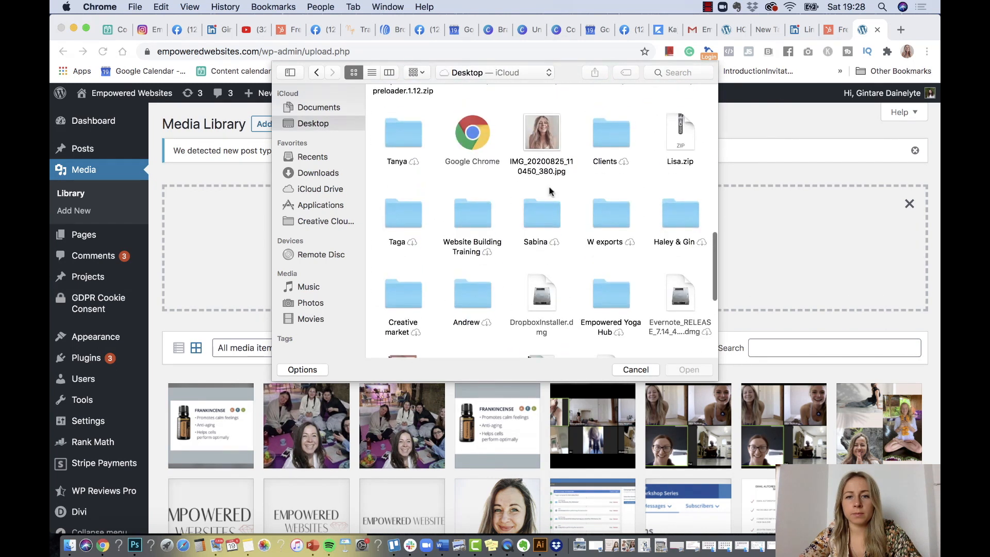
click(573, 161)
click(690, 369)
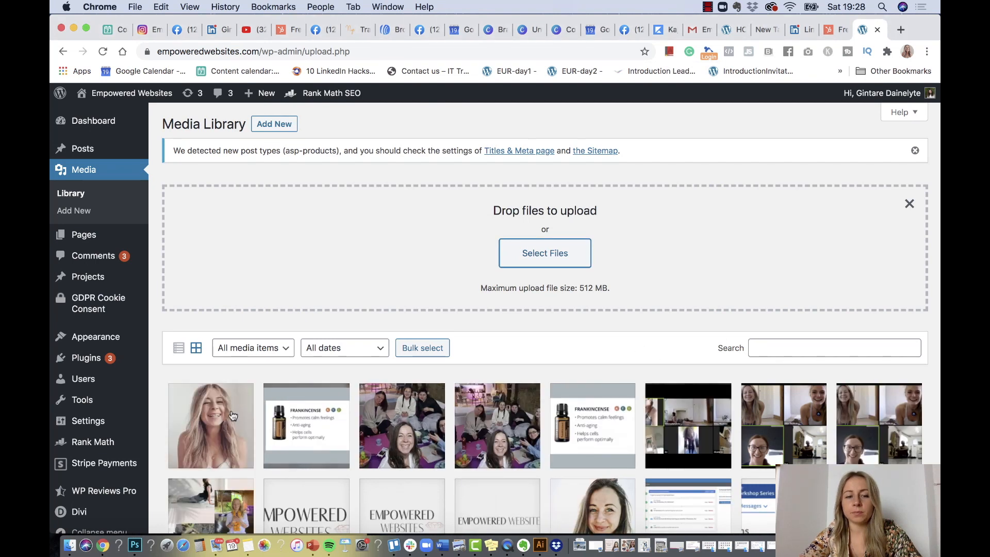
Copy the uploaded photo's File URL from its attachment details
click(232, 416)
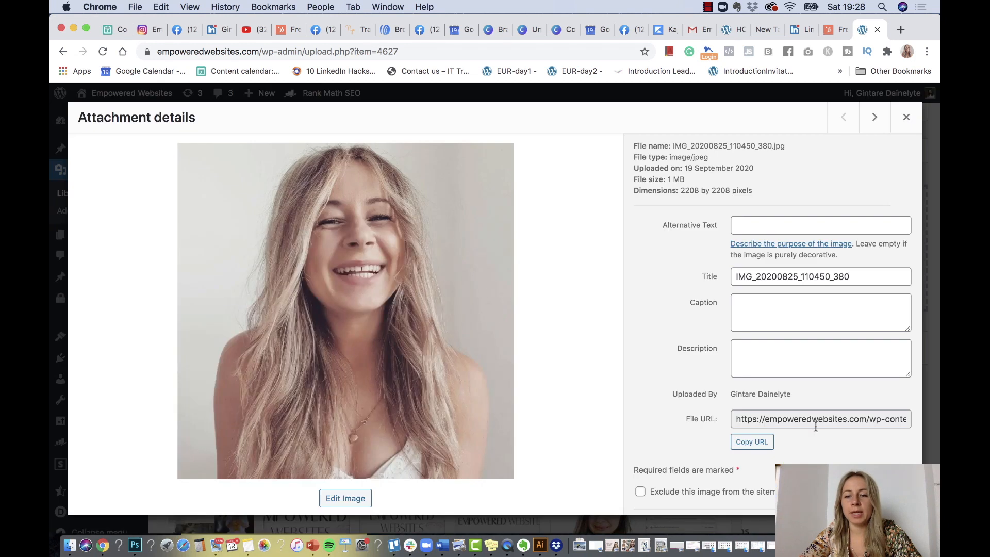
click(815, 426)
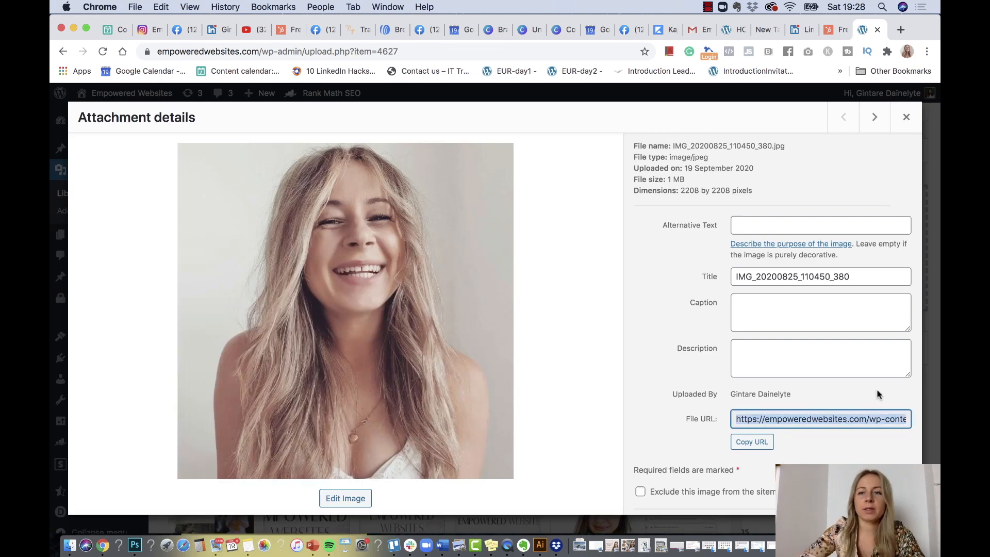
click(833, 31)
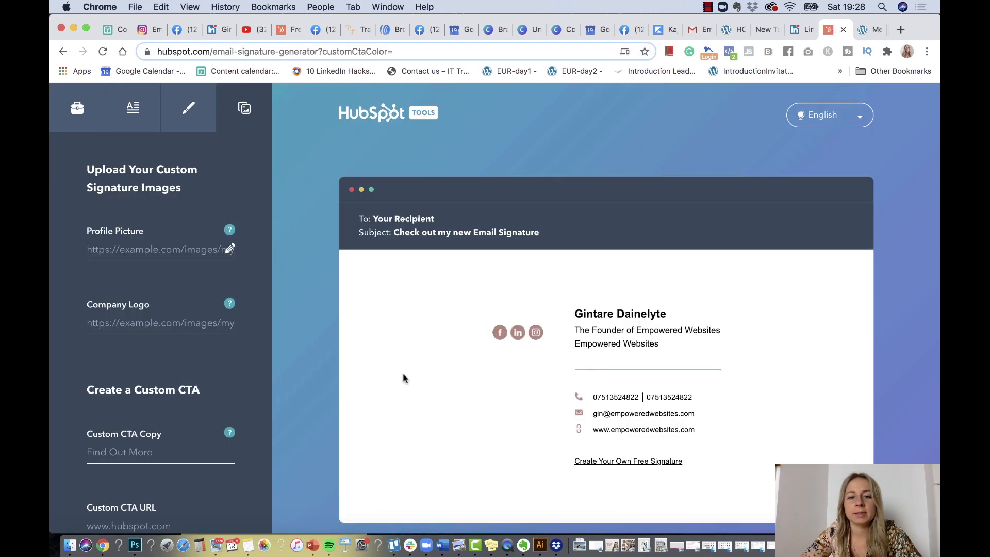
Paste the photo's URL into the Profile Picture field
text(IMG_20200825_110450_380.jpg)
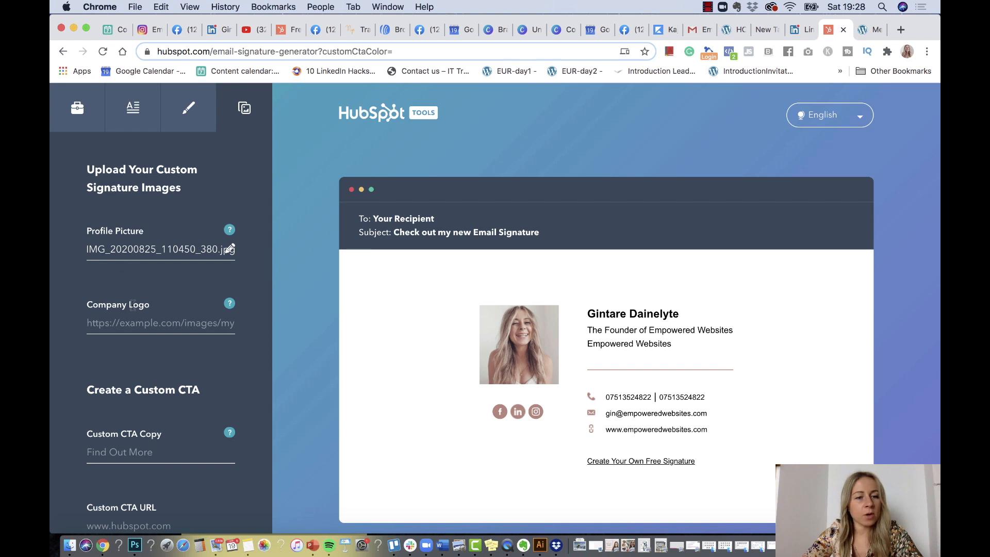
click(869, 30)
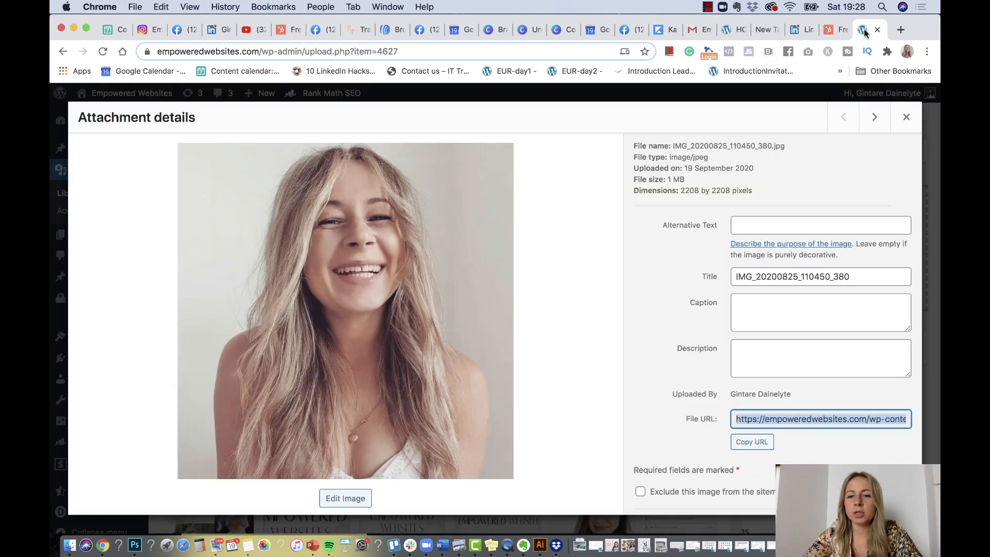
Copy the File URL of empowered-websites-logo.png from the media library
click(905, 119)
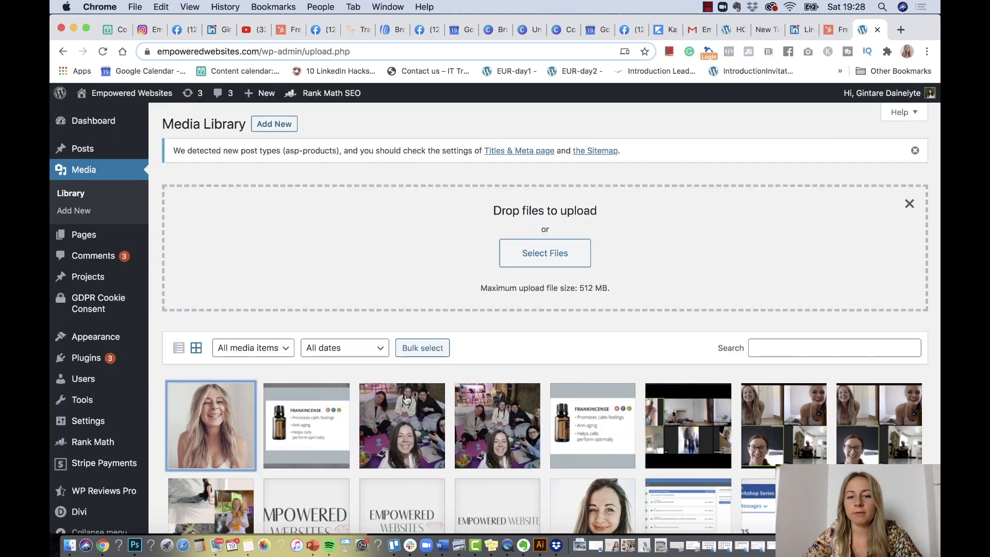
click(323, 523)
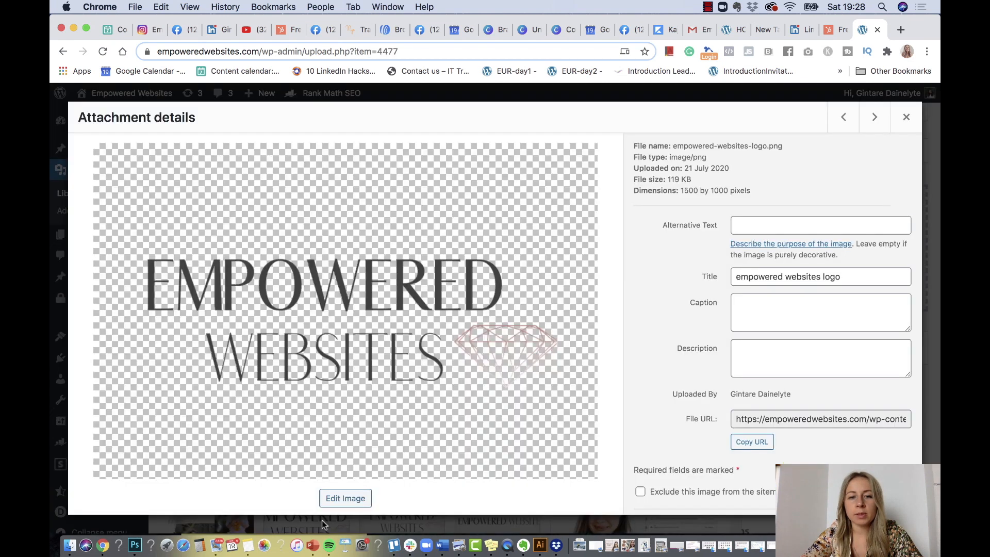
click(801, 419)
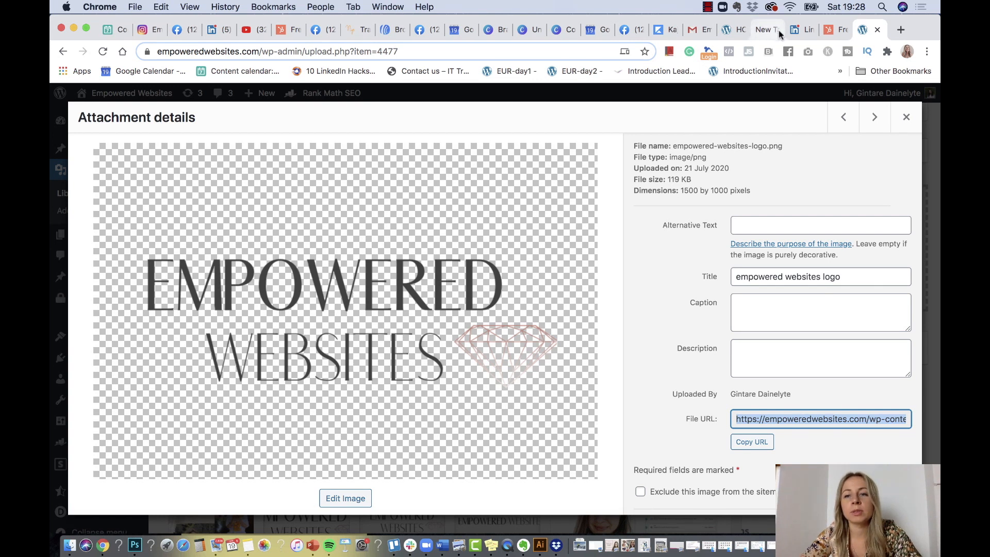
click(828, 29)
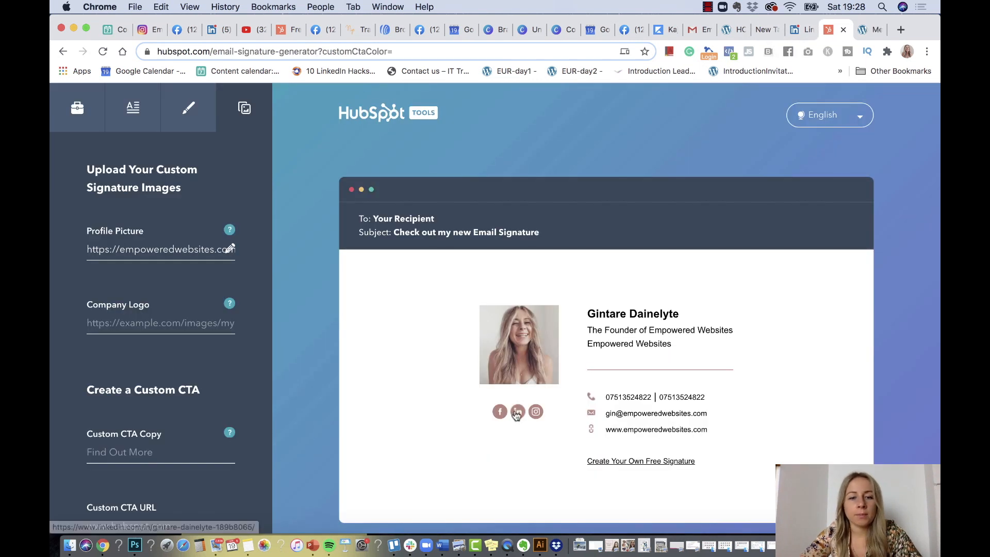
Paste the logo's URL into the company logo field
click(204, 318)
key(super+v)
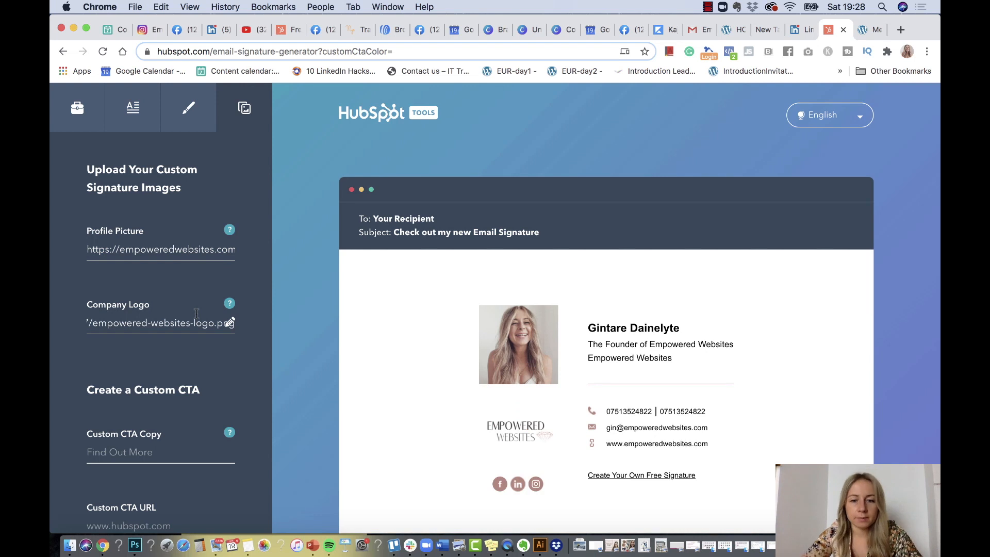
scroll(85, 348, down, 5)
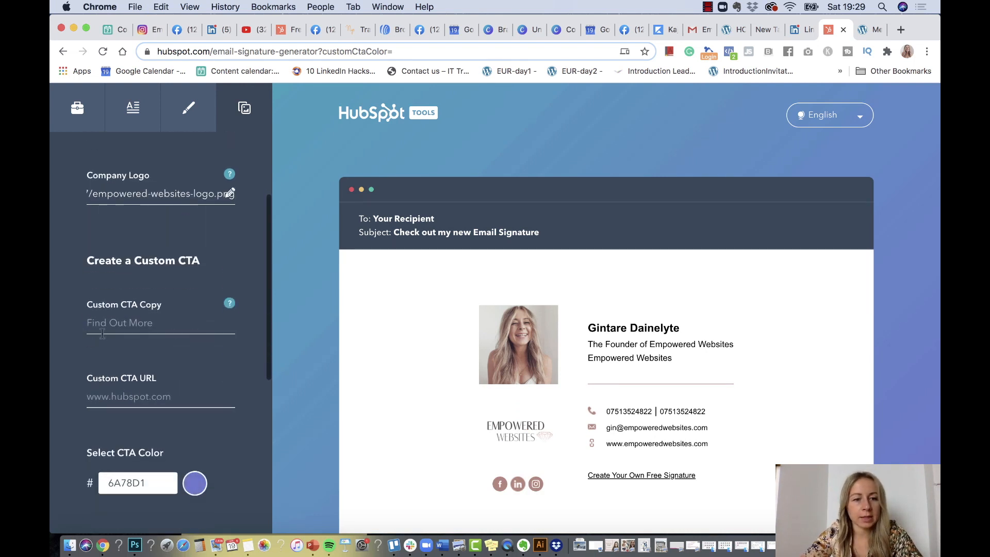
Set the CTA button text to 'Book a 30-min Consultation with Gin'
click(117, 324)
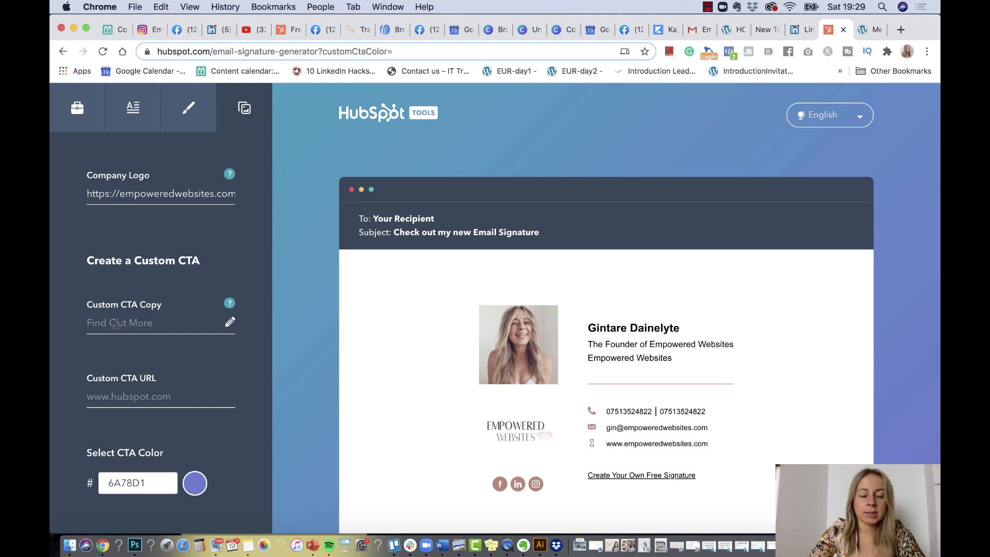
text(B)
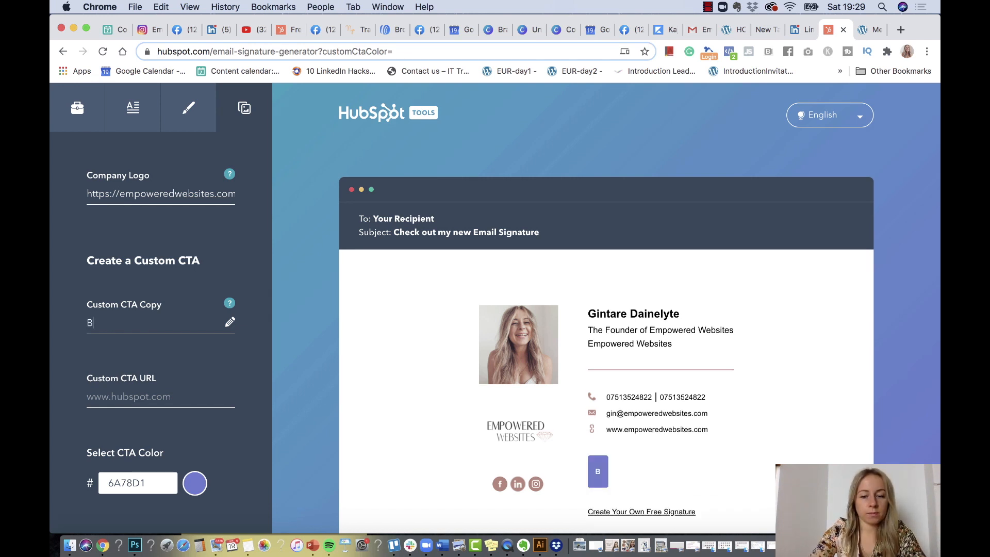
text(ook a)
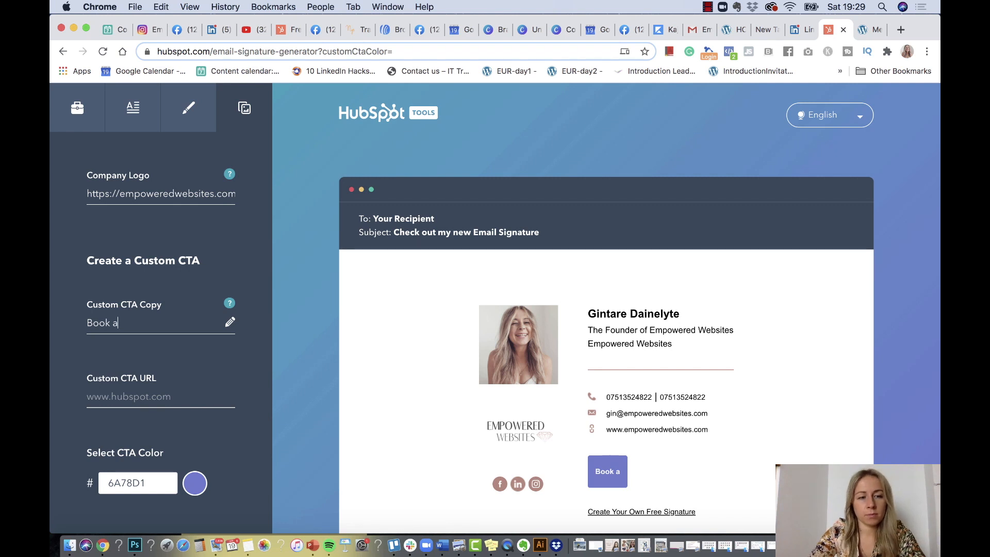
text( Consu)
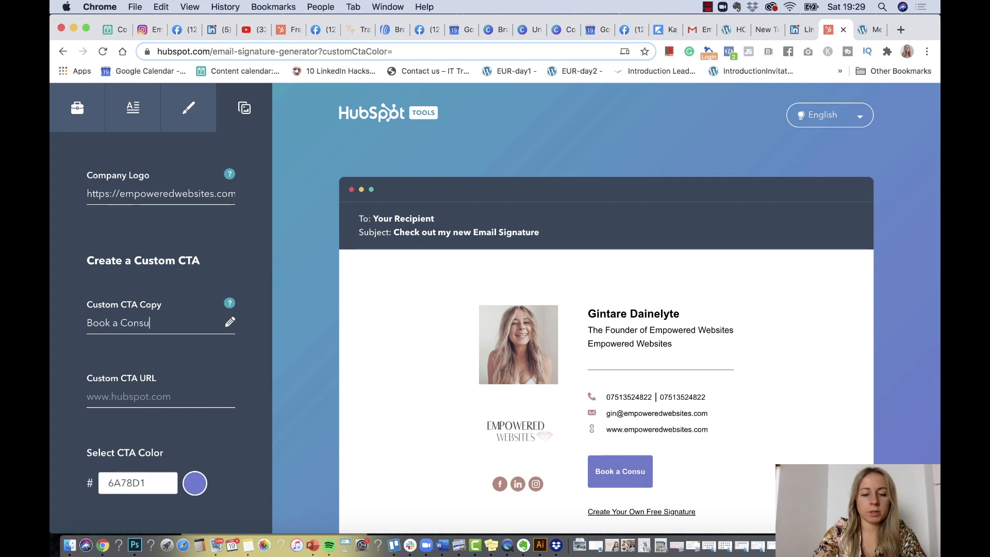
text(ltation )
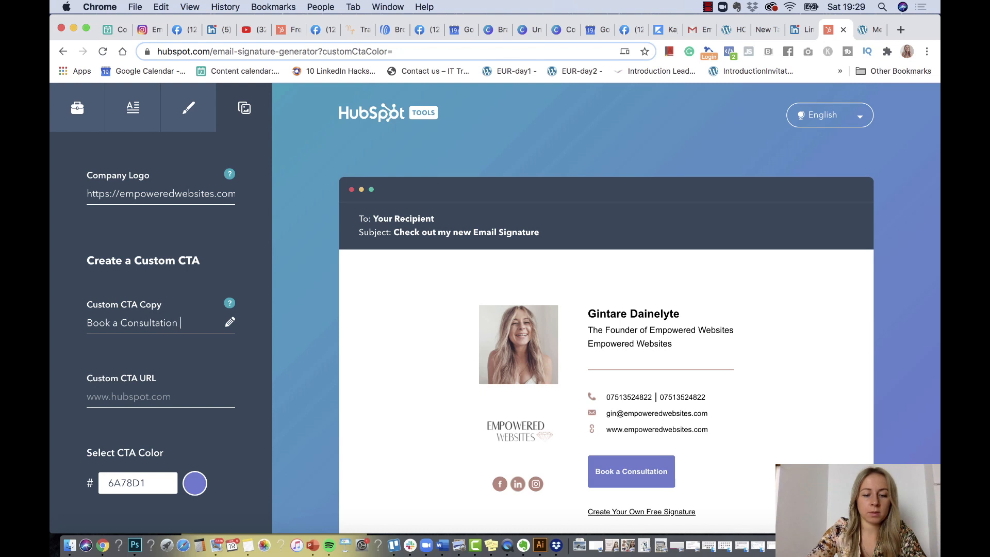
text(with Gin)
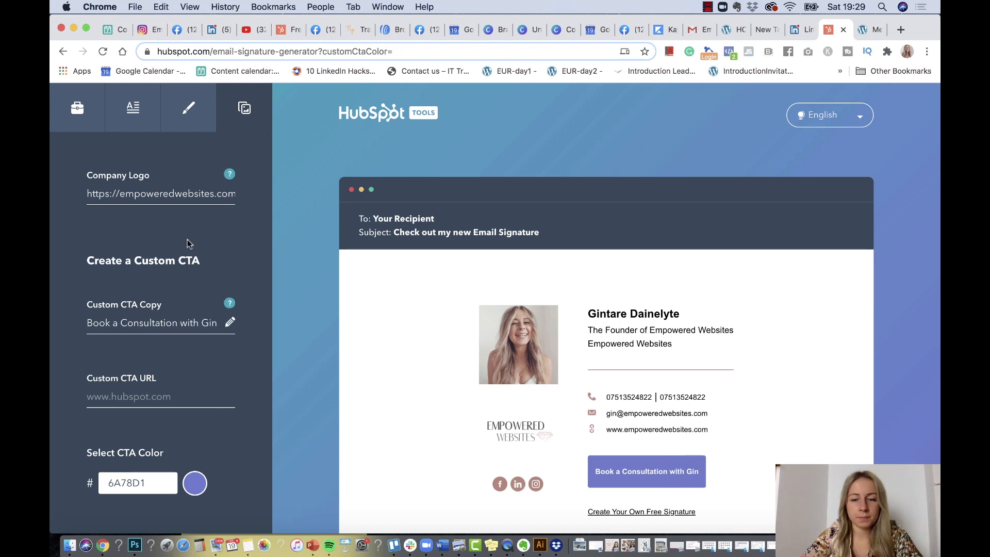
click(120, 321)
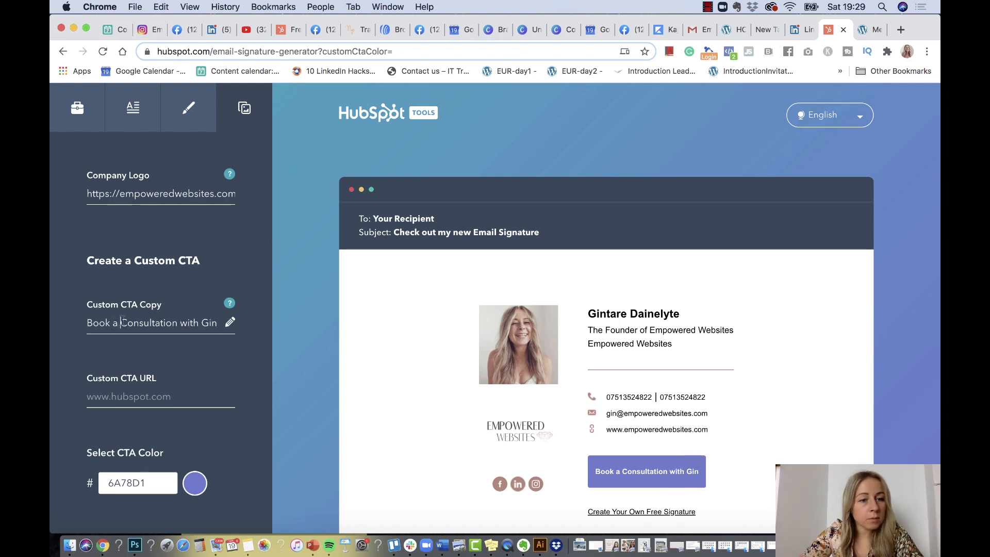
text(30-min)
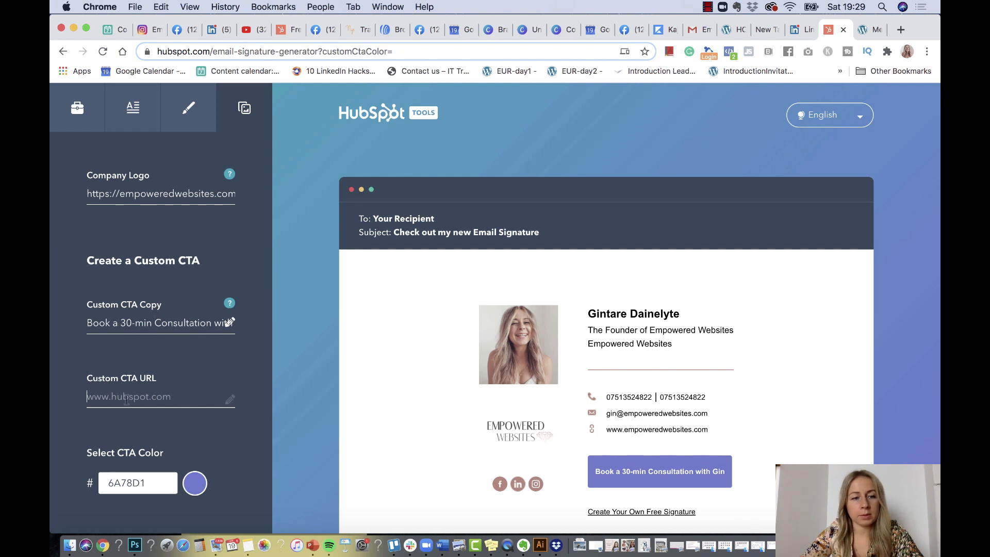
Close the WordPress attachment details and open the live site's free consultation page
click(870, 30)
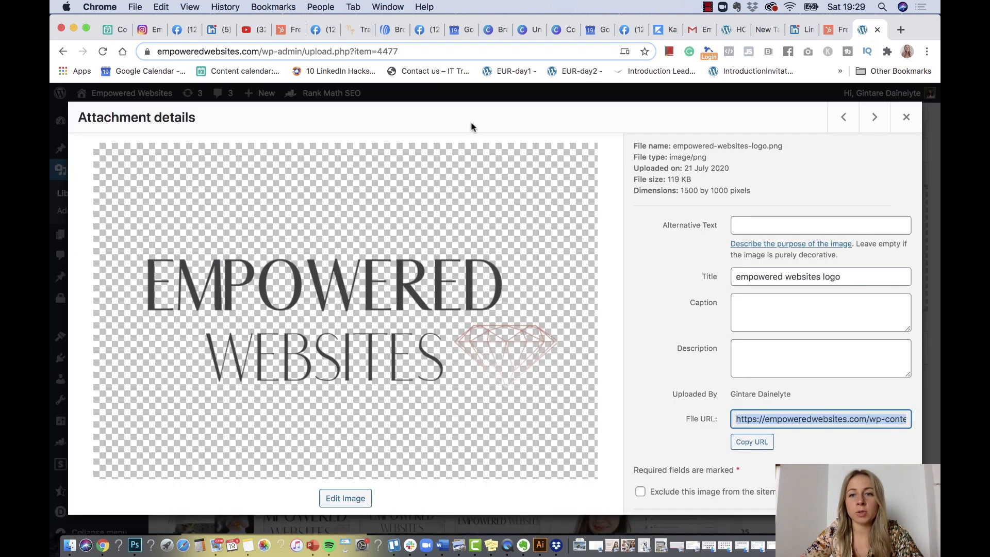
click(907, 117)
mouse_move(124, 93)
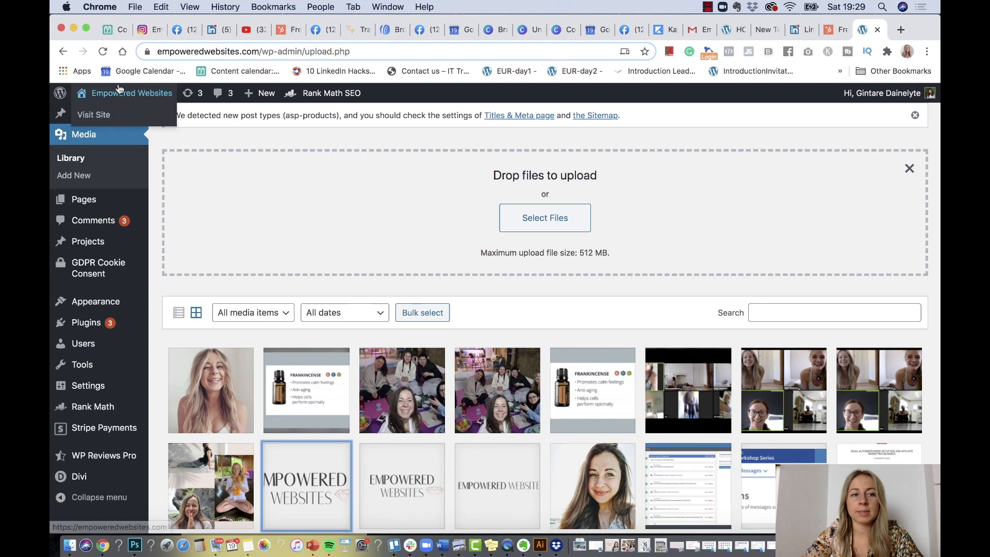
click(94, 114)
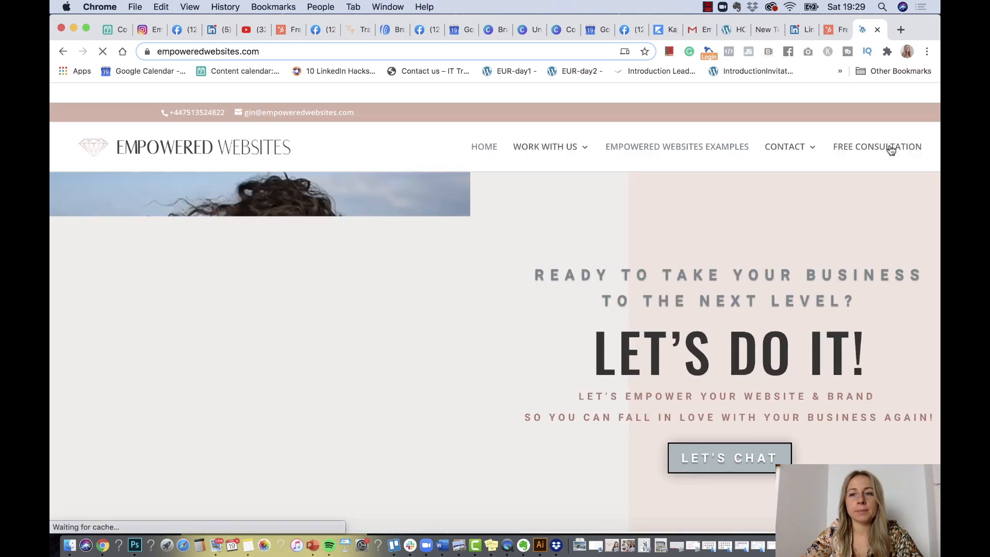
Copy the consultation page's URL into the signature's Custom CTA URL field
click(371, 45)
key(super+c)
key(super+alt+Left)
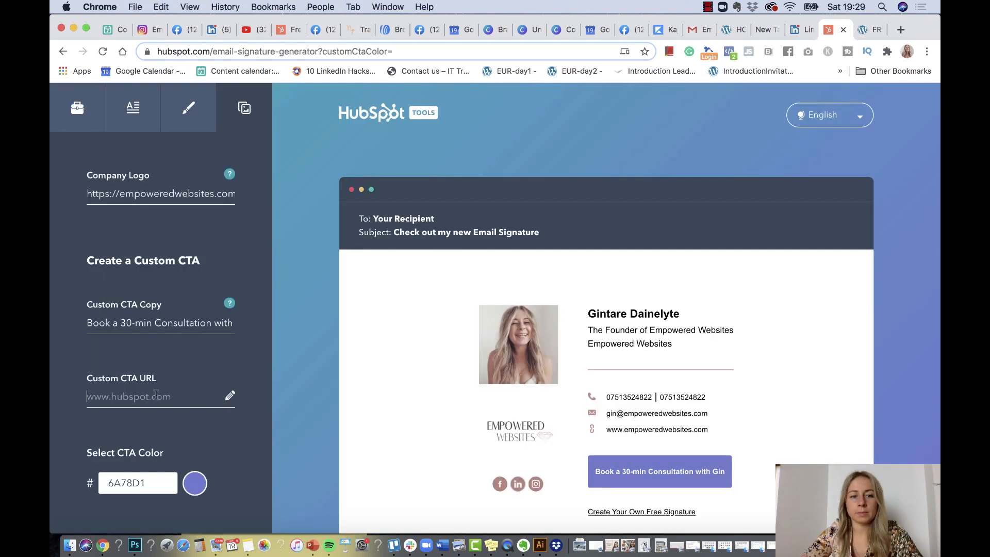
key(super+v)
click(187, 444)
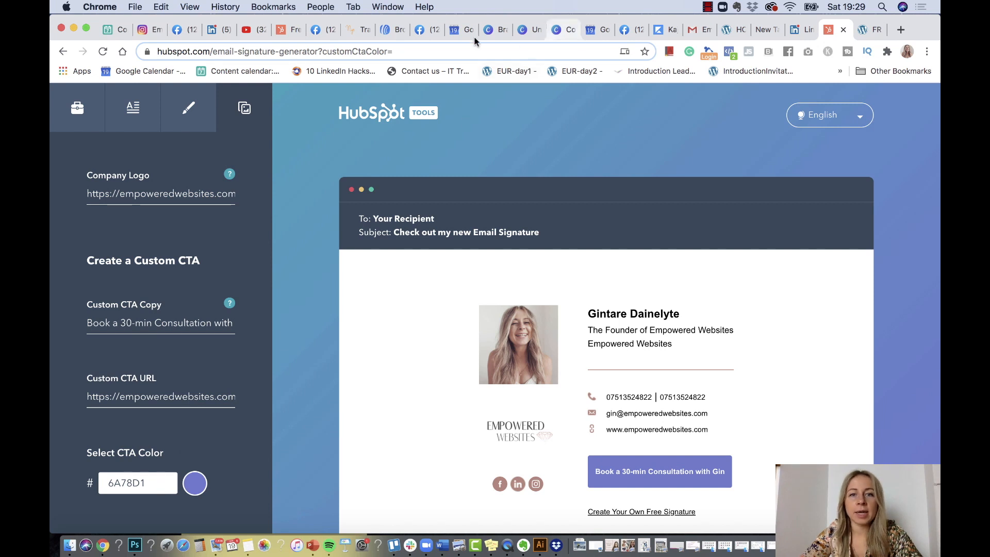
click(491, 29)
Change the CTA button colour from 6A78D1 to brand mauve #BB877B
key(super+c)
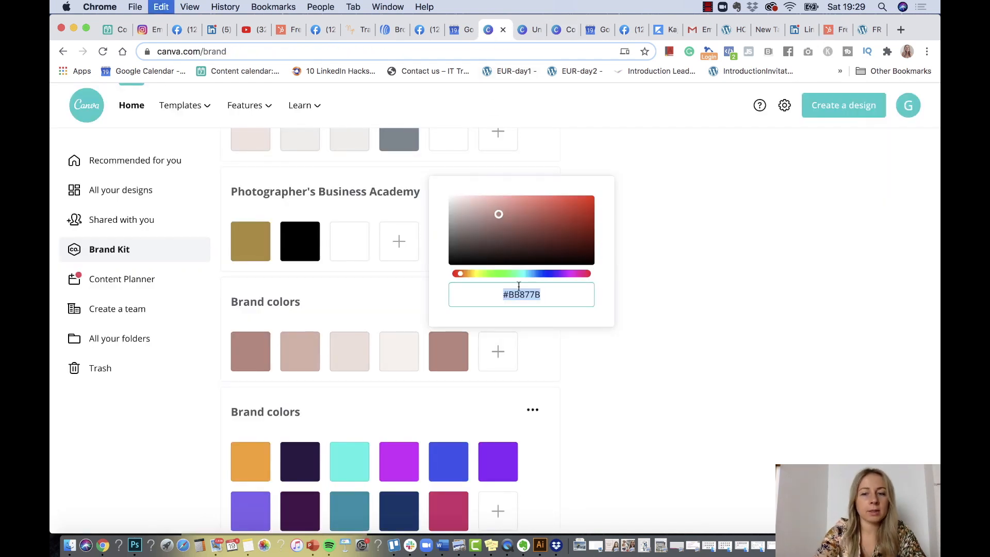
click(831, 34)
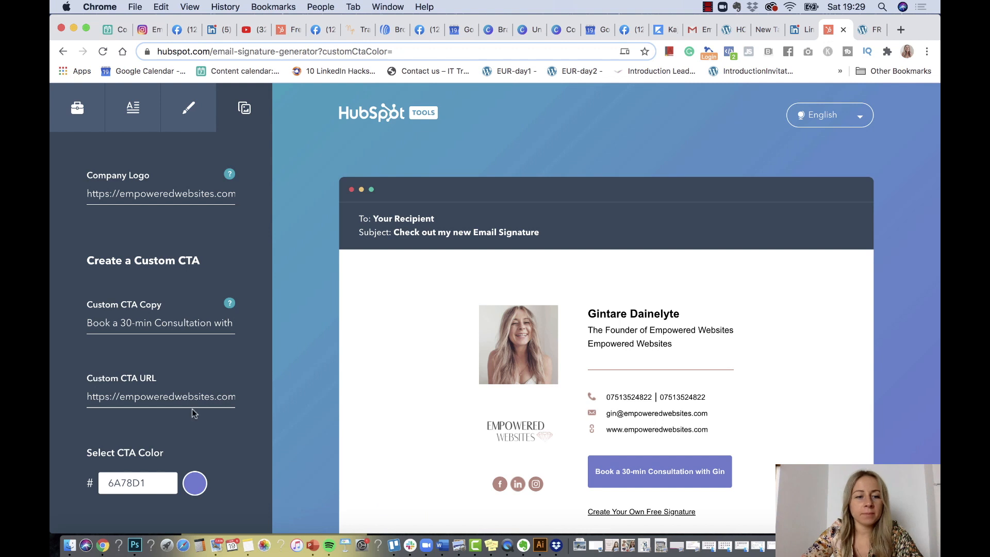
double_click(151, 480)
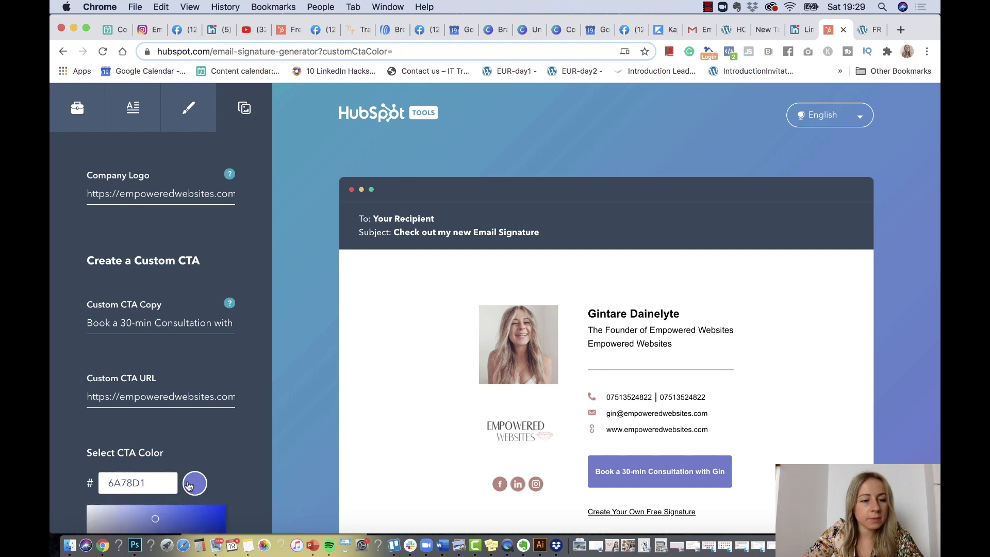
scroll(155, 464, down, 4)
double_click(160, 434)
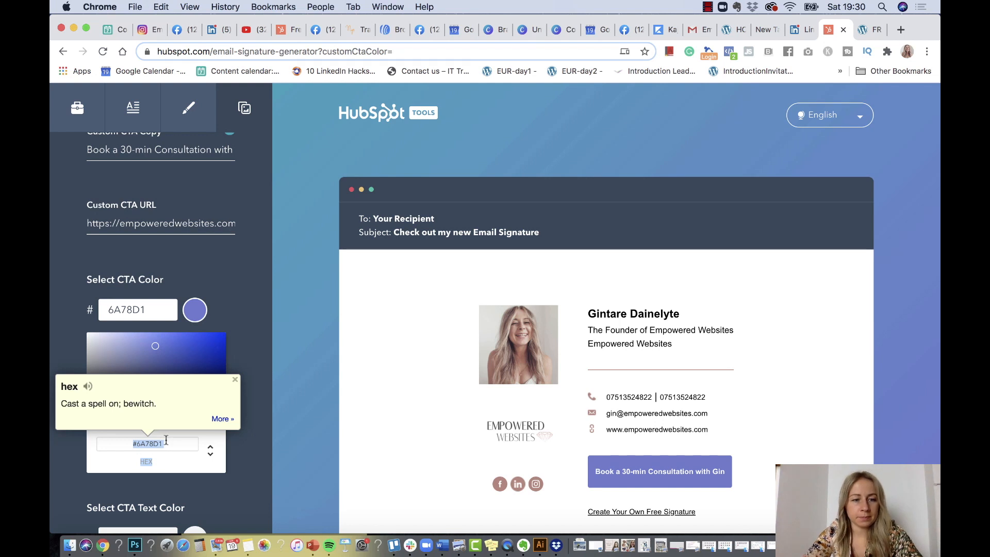
key(cmd+v)
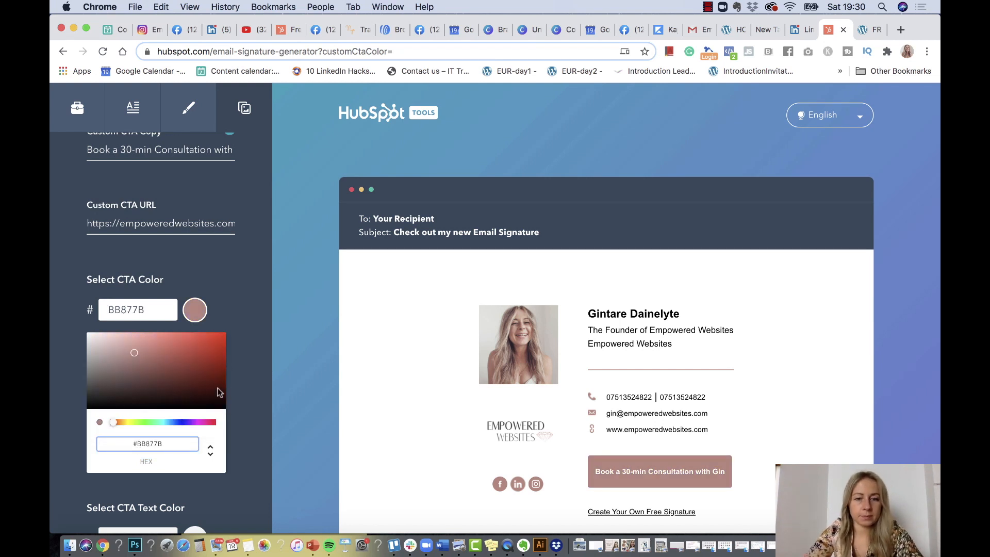
click(252, 405)
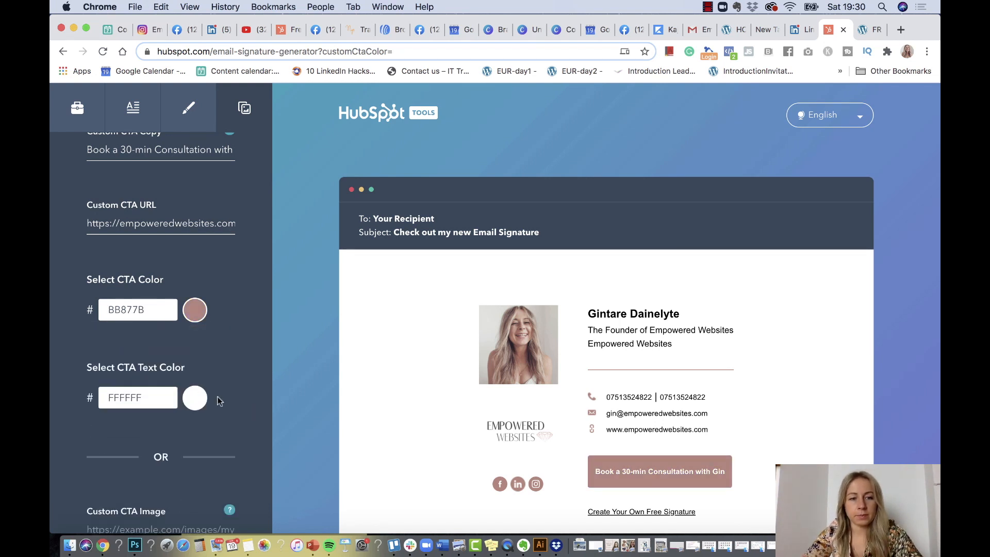
Replace the CTA text with 'BOOK A CONSULTATION WITH ME NOW'
scroll(220, 400, up, 5)
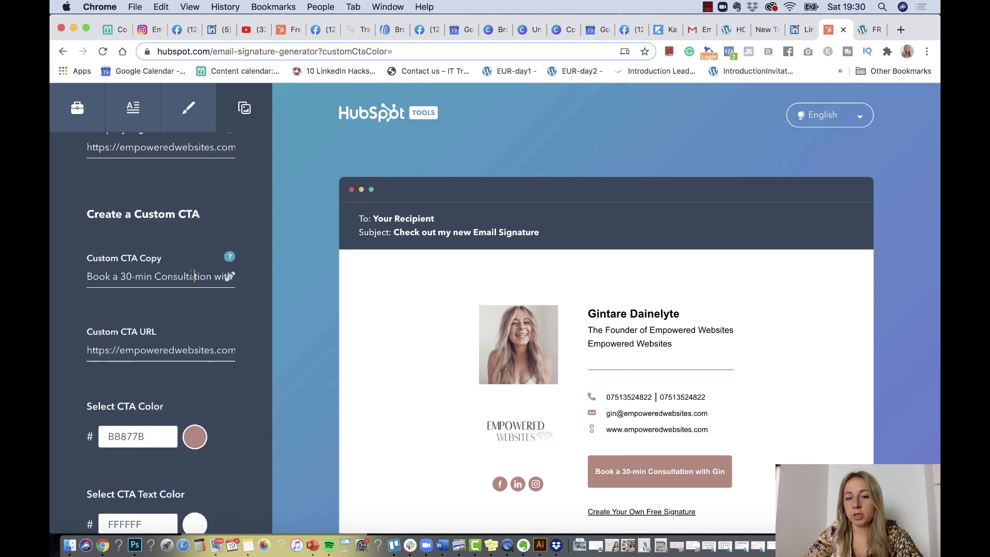
triple_click(192, 274)
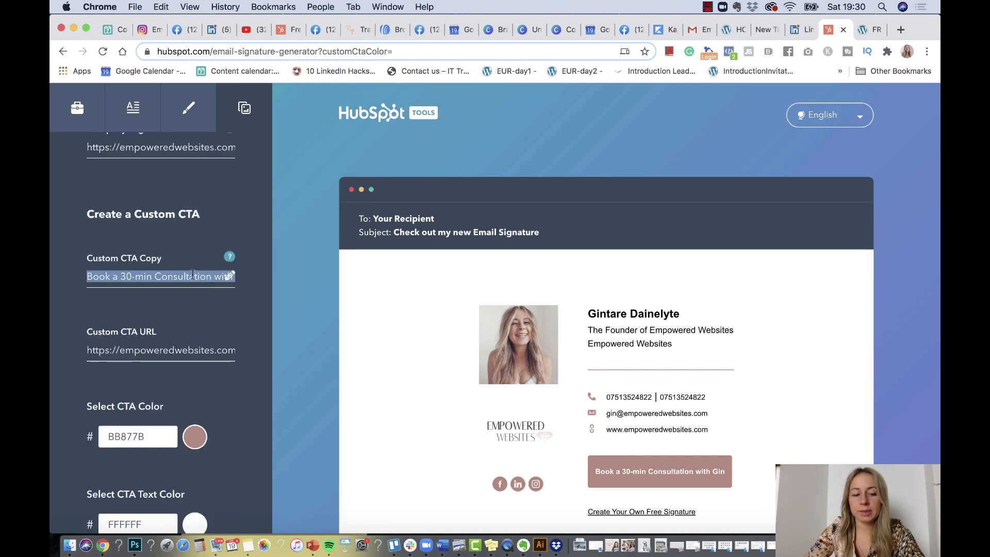
text(BOOK A F)
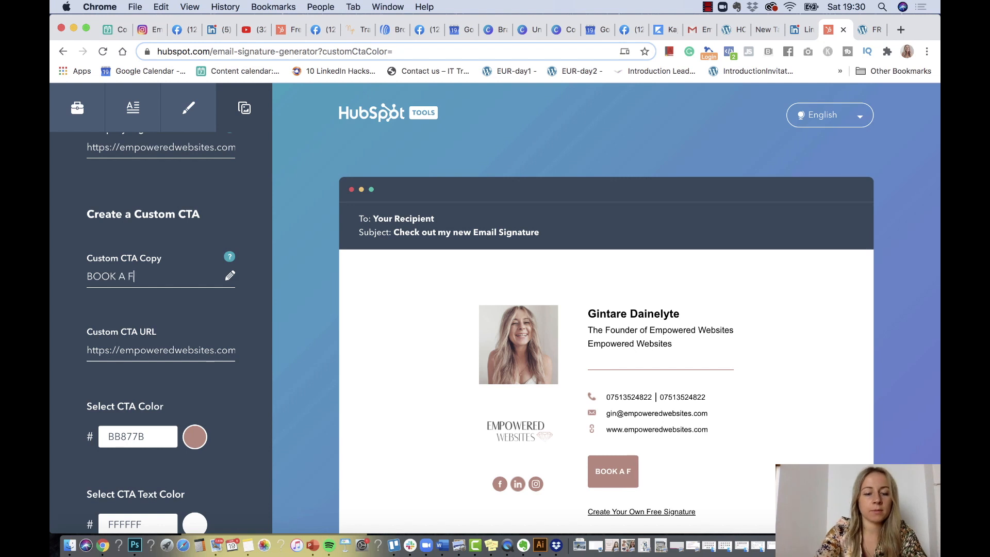
key(BackSpace)
text(CONS)
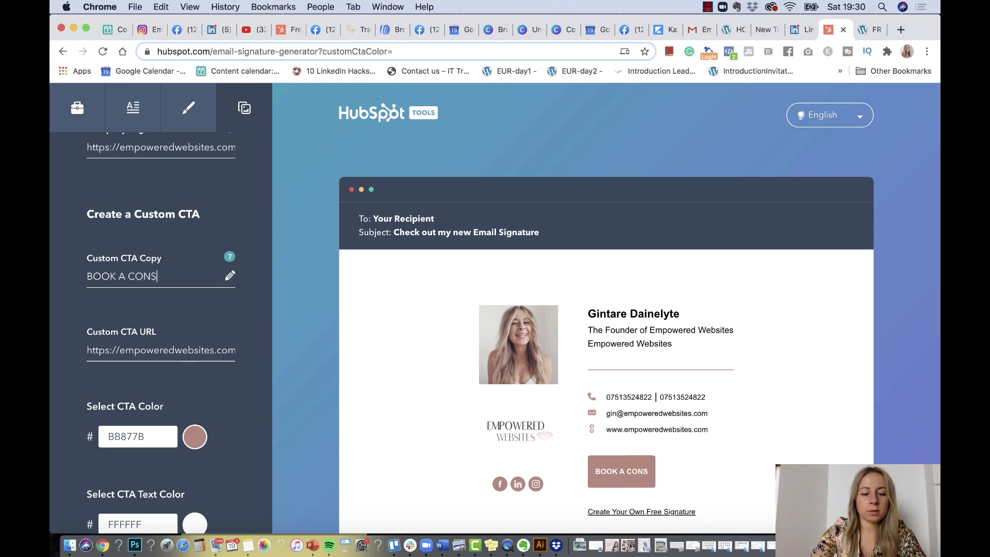
text(ULTATION WIT)
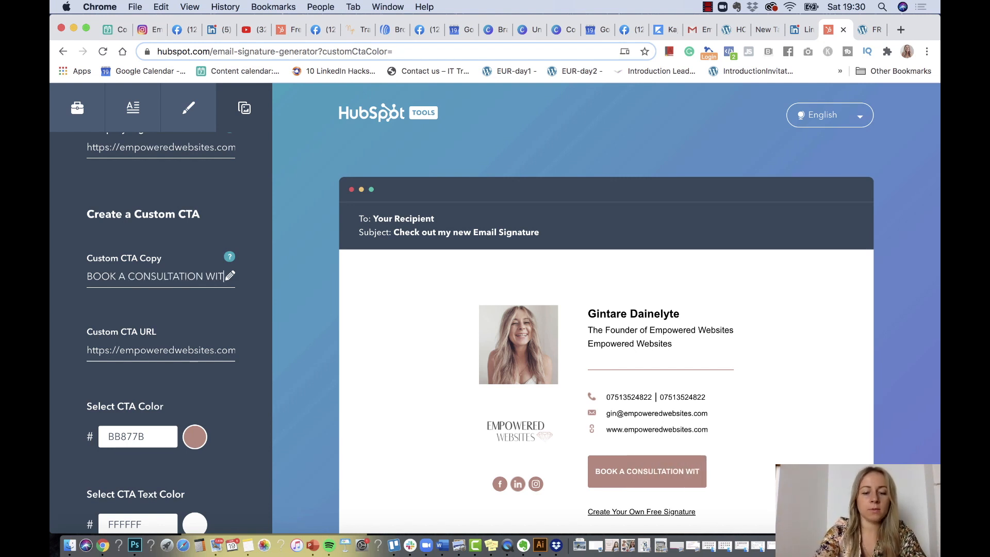
text(H. GIN)
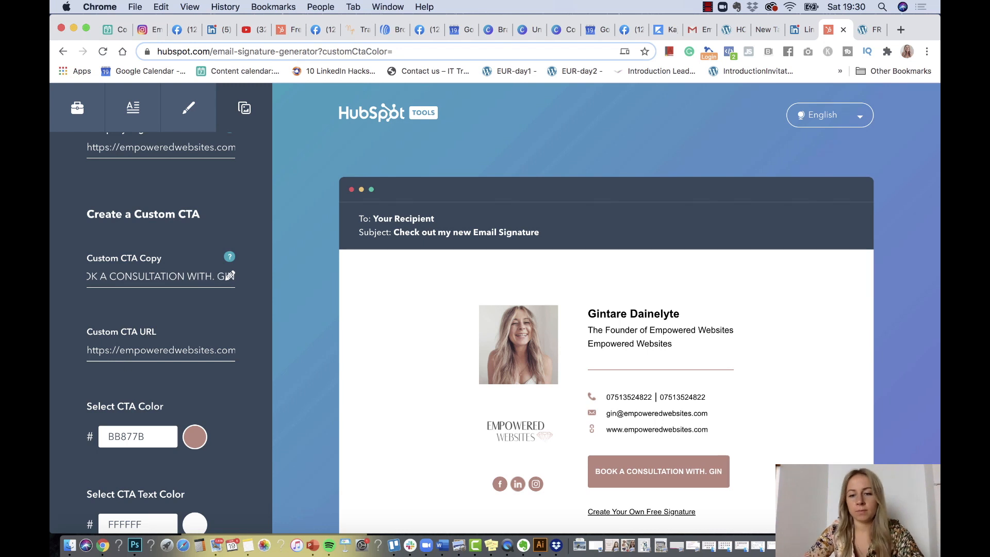
key(BackSpace)
key(BackSpace)
key(BackSpace)
key(BackSpace)
key(BackSpace)
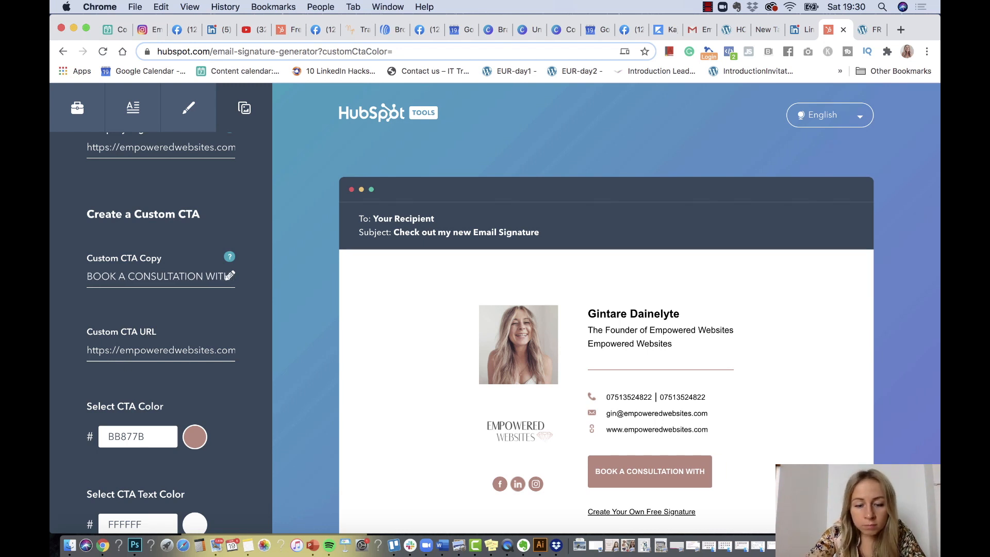
text(GI)
key(BackSpace)
key(BackSpace)
text(ME NOW)
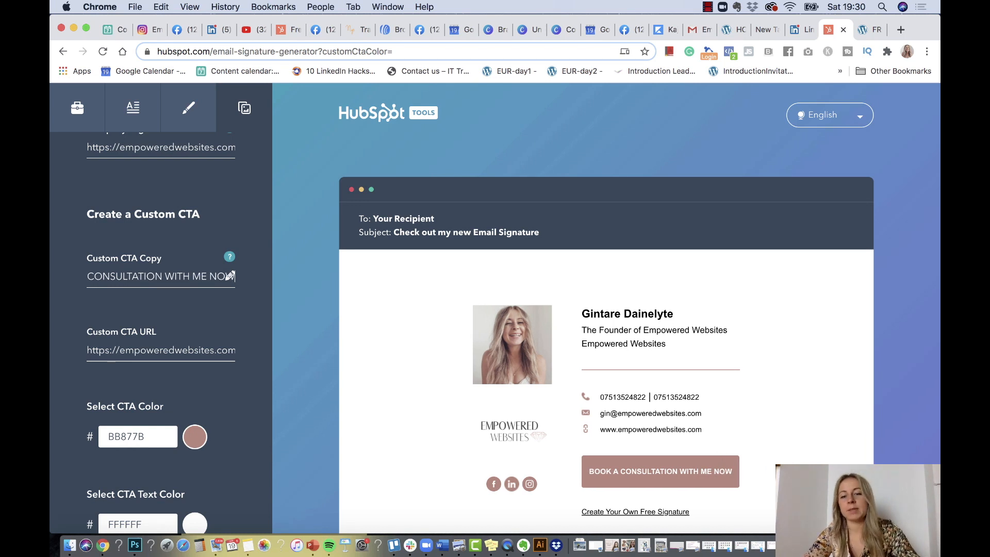
Generate the finished branded signature, copy it, and switch to the Gmail tab
scroll(199, 427, down, 5)
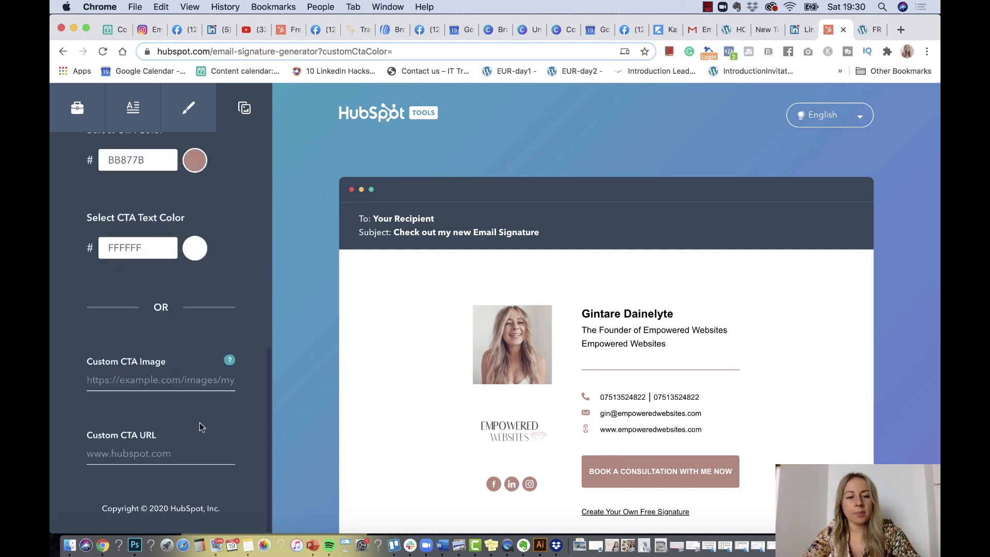
scroll(199, 423, up, 6)
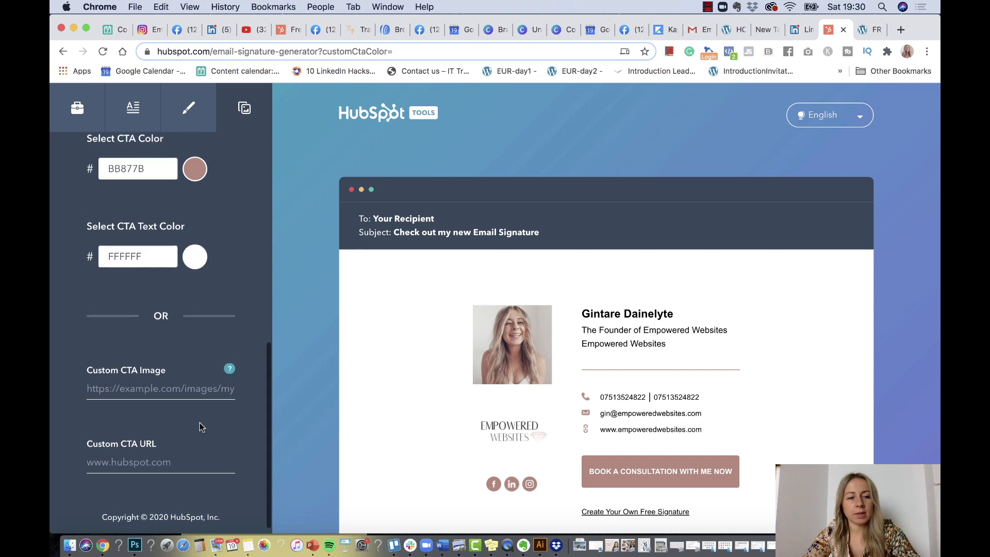
scroll(200, 422, up, 3)
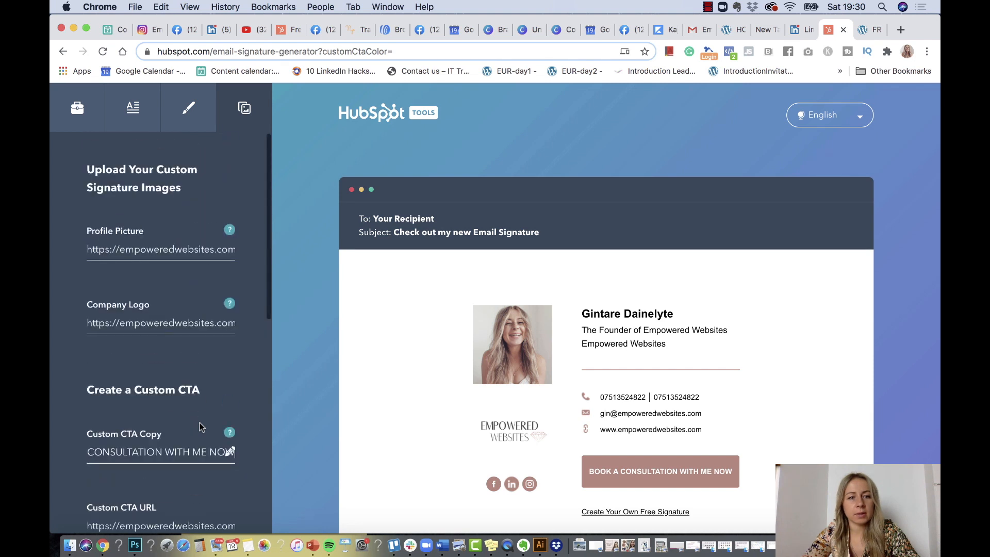
scroll(800, 337, down, 3)
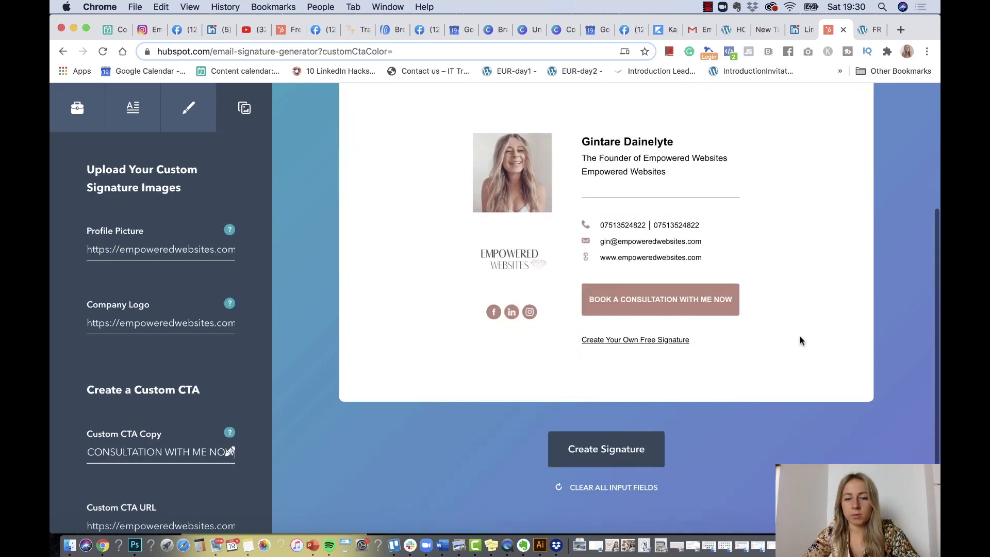
click(618, 455)
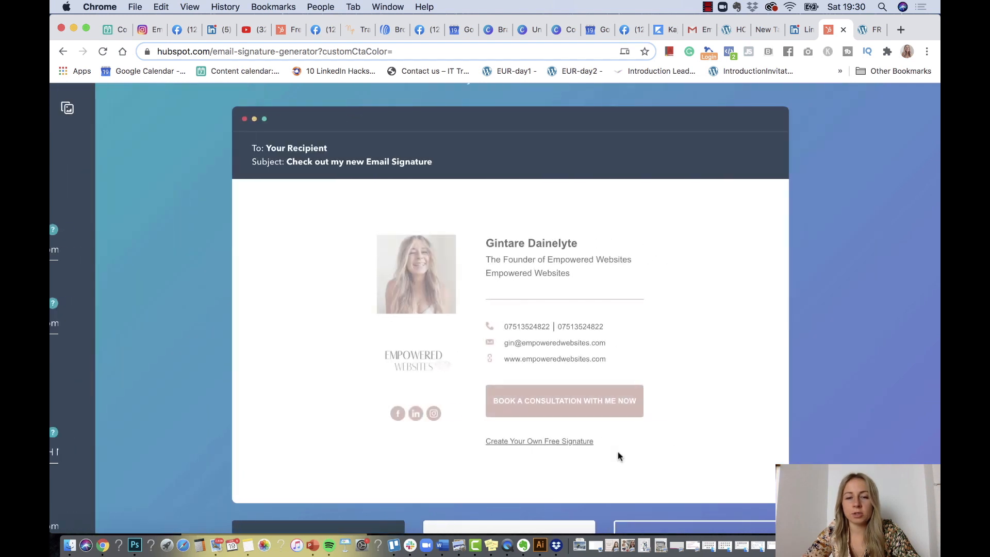
scroll(617, 451, down, 3)
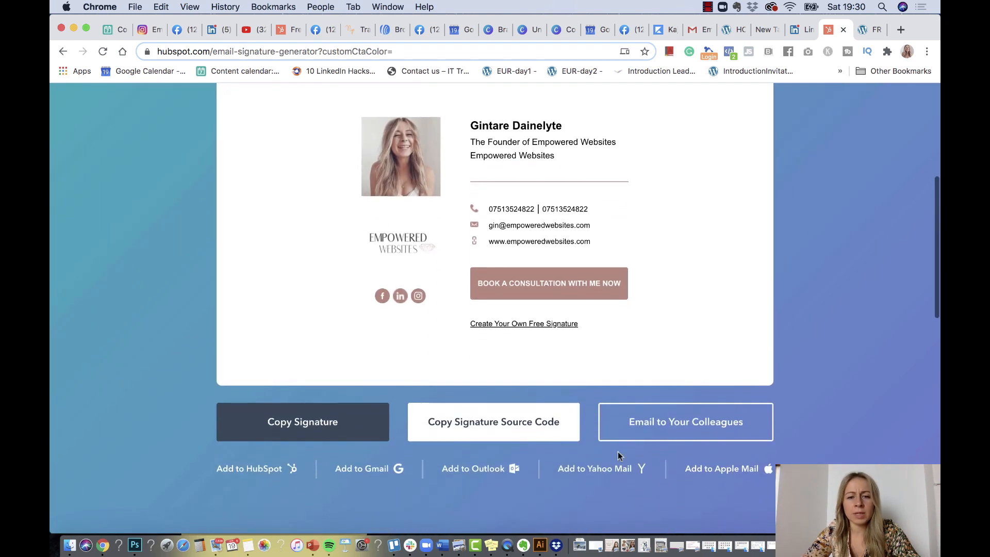
click(320, 432)
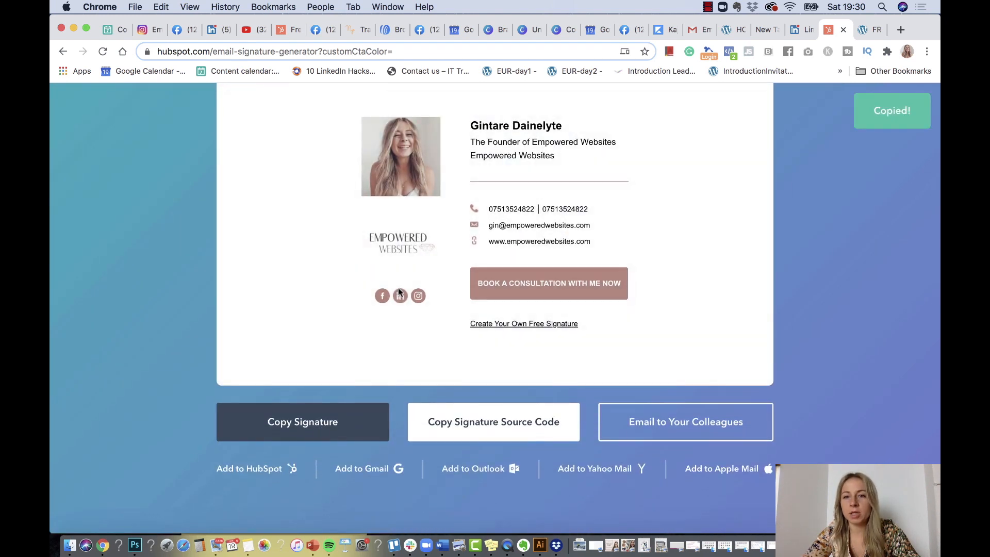
click(694, 32)
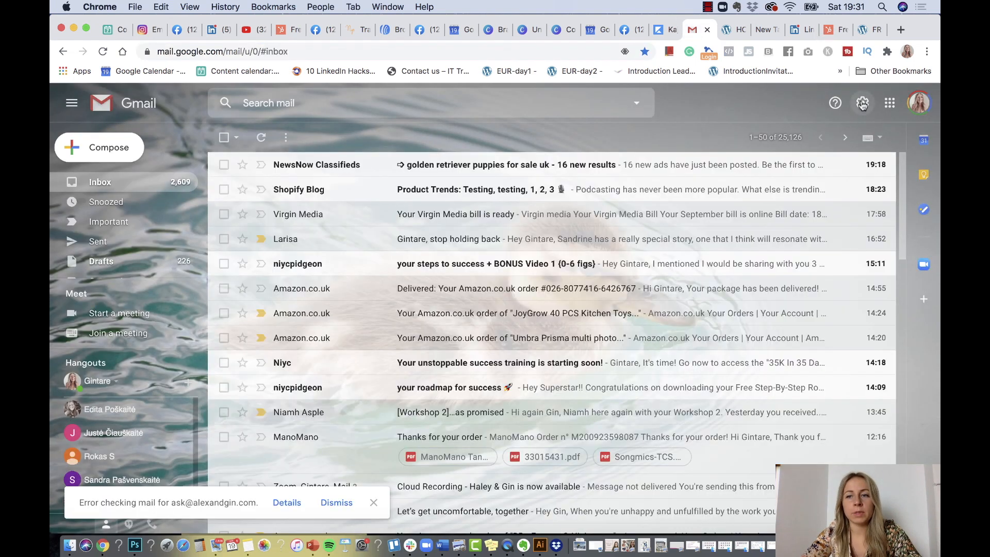
Open Gmail's settings and start creating a new signature
click(861, 104)
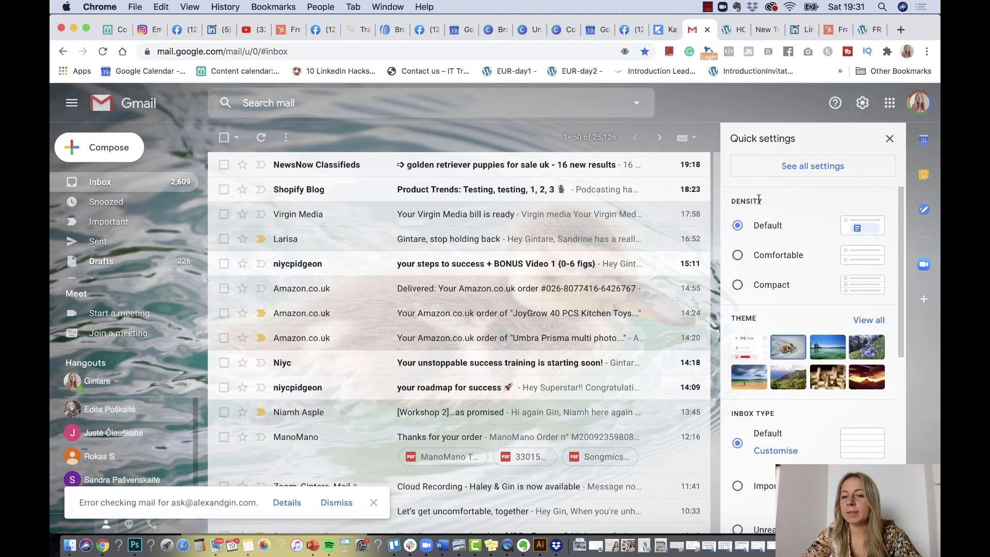
scroll(815, 396, down, 5)
scroll(814, 395, down, 2)
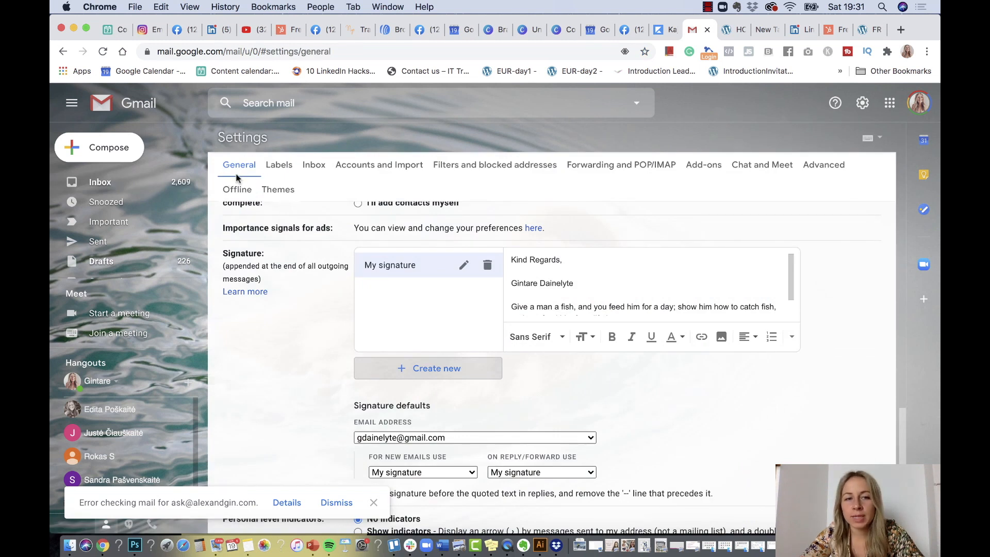
scroll(246, 229, up, 1)
scroll(246, 229, up, 10)
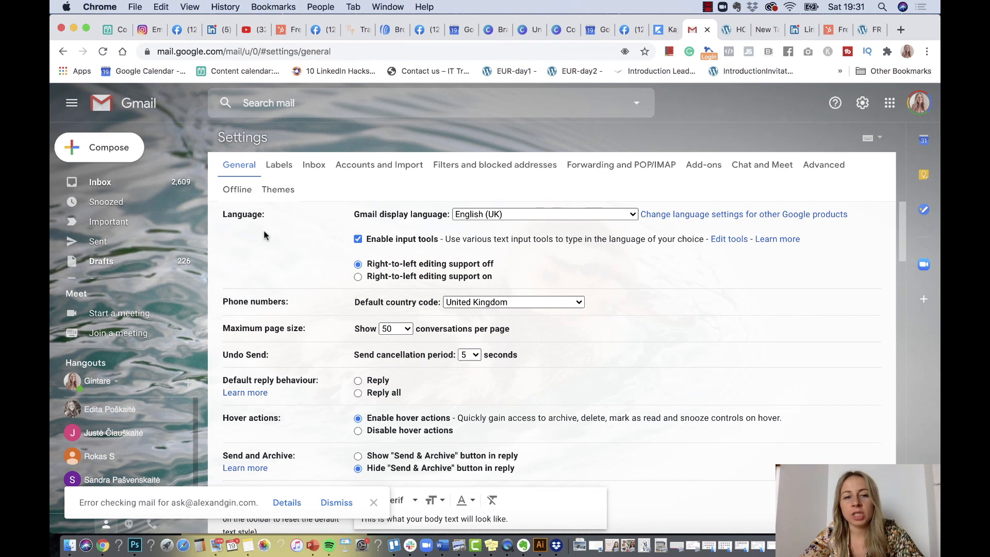
scroll(264, 234, down, 5)
scroll(264, 235, down, 8)
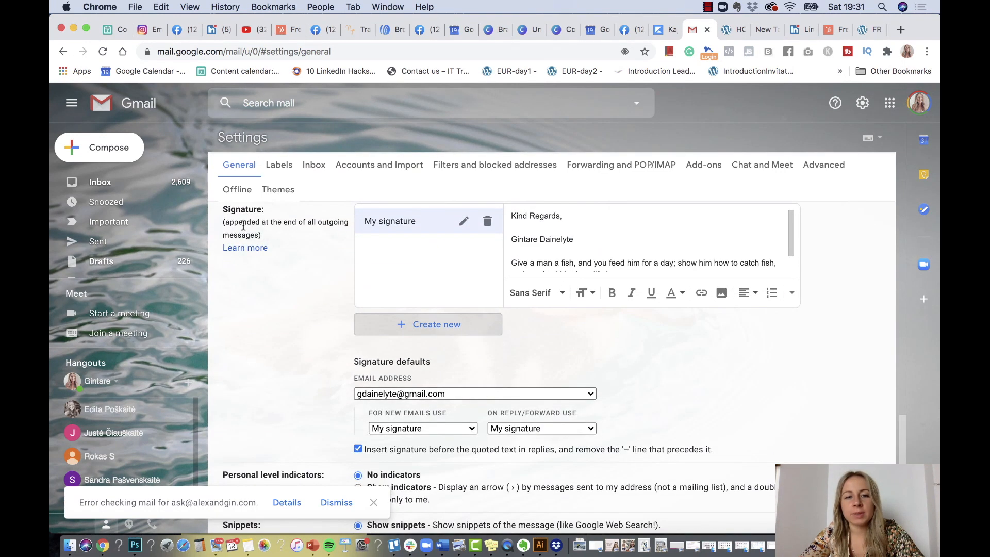
click(422, 327)
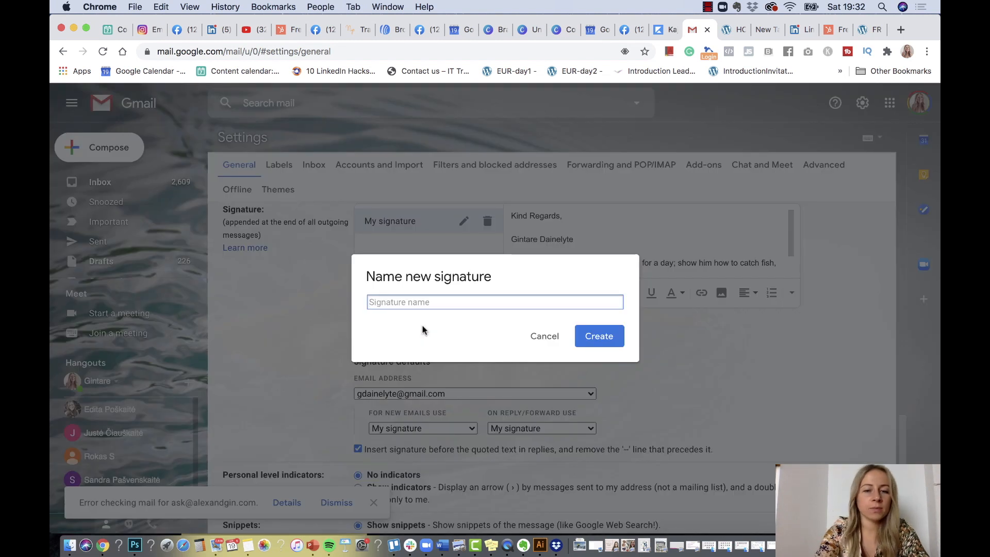
Name the signature 'Empowered Websites' and paste the copied HubSpot signature into it
text(Empo)
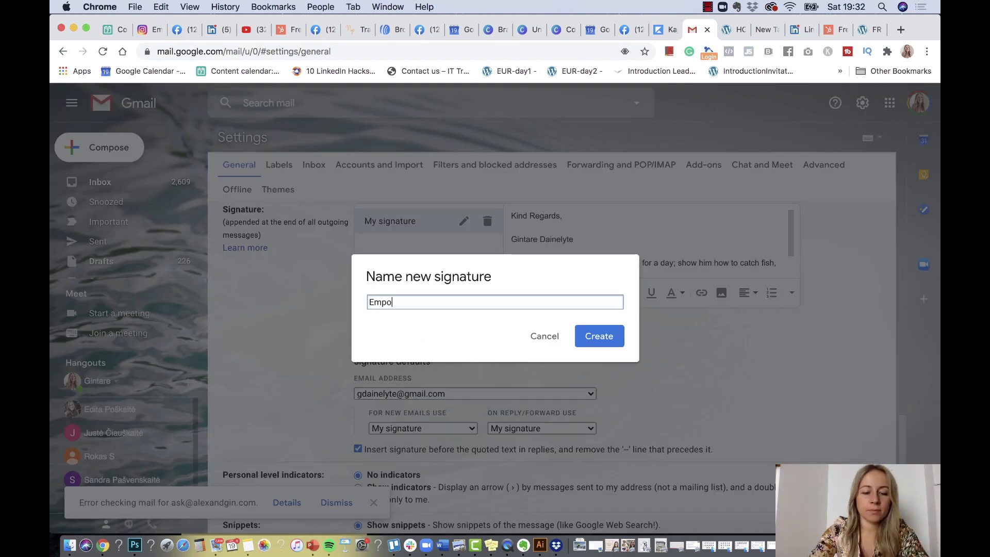
text(wered Websites)
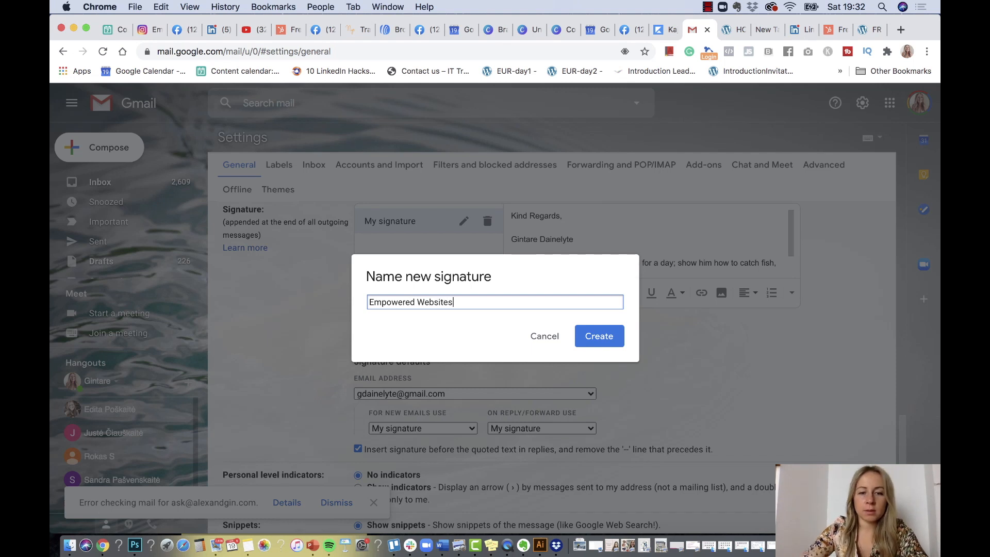
click(614, 338)
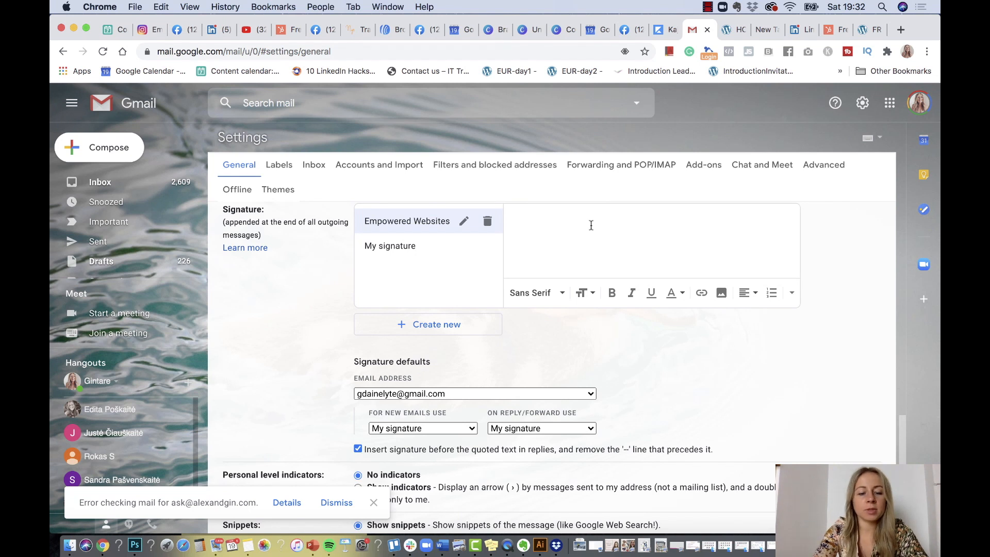
key(super+v)
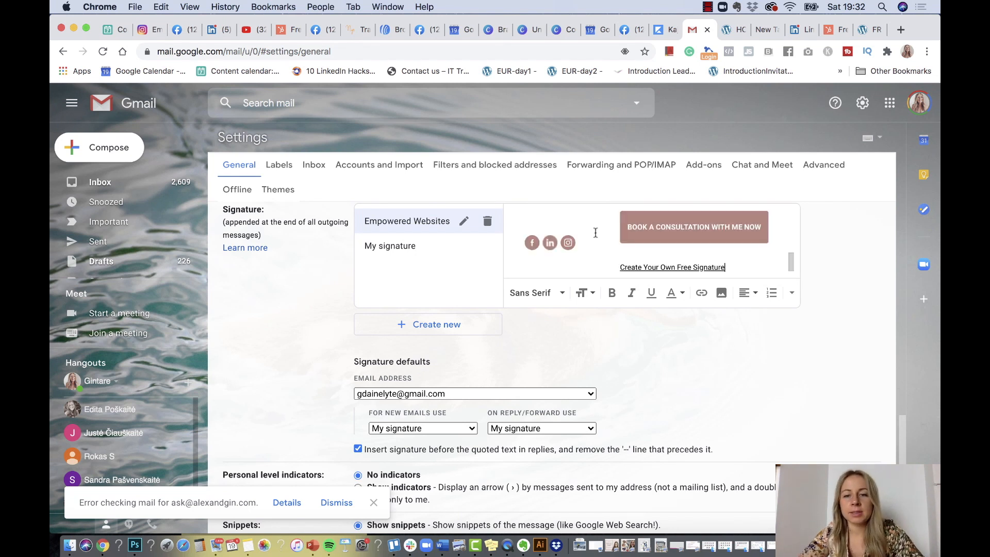
scroll(596, 233, up, 5)
scroll(596, 235, down, 8)
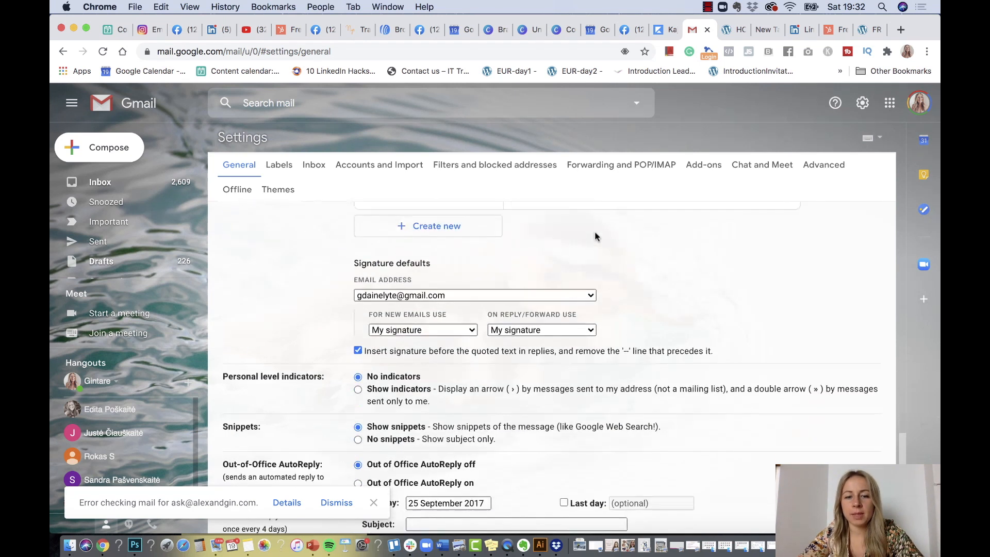
Delete the 'Create Your Own Free Signature' link from the signature
scroll(595, 236, up, 5)
scroll(644, 413, down, 1)
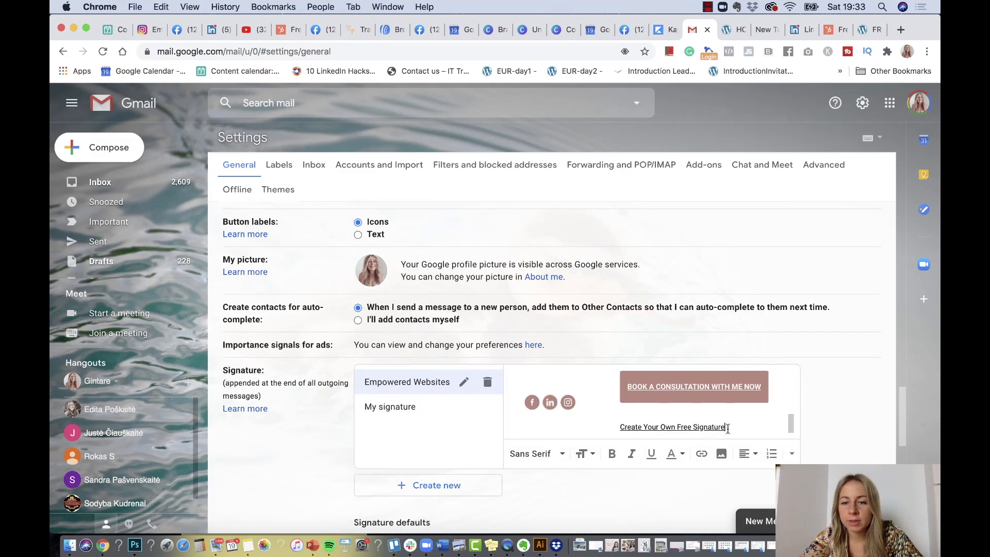
drag(727, 428, 620, 430)
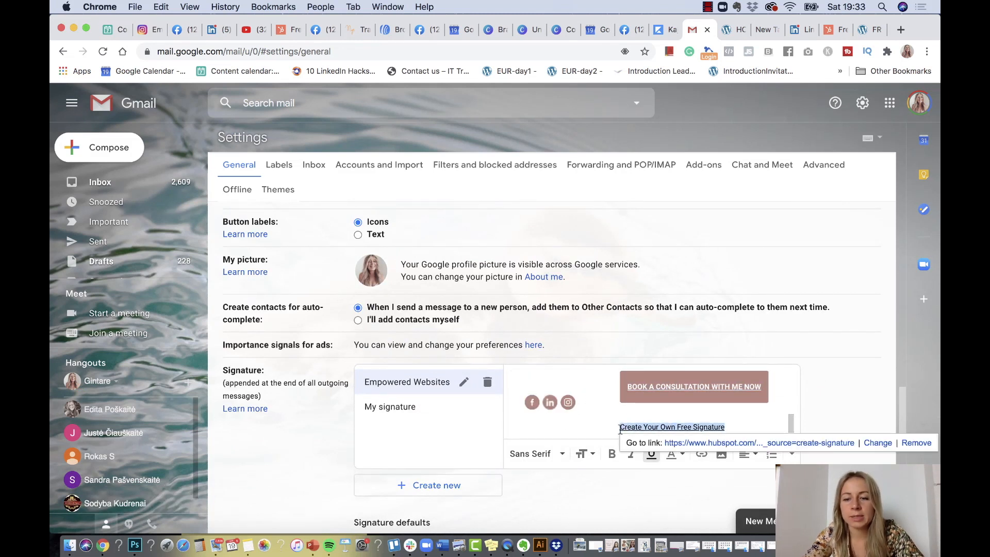
key(BackSpace)
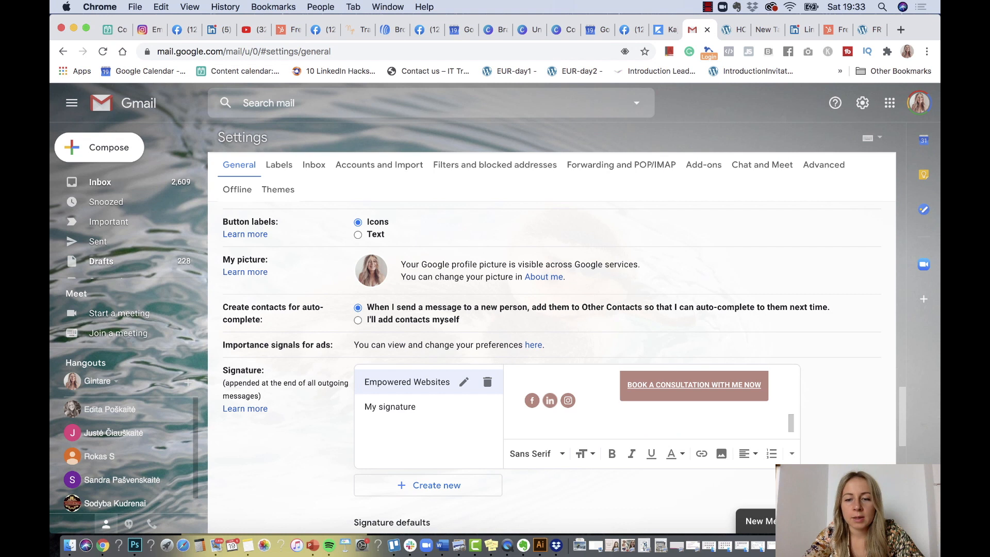
Make Empowered Websites the default signature for the business address and save changes
scroll(650, 402, up, 3)
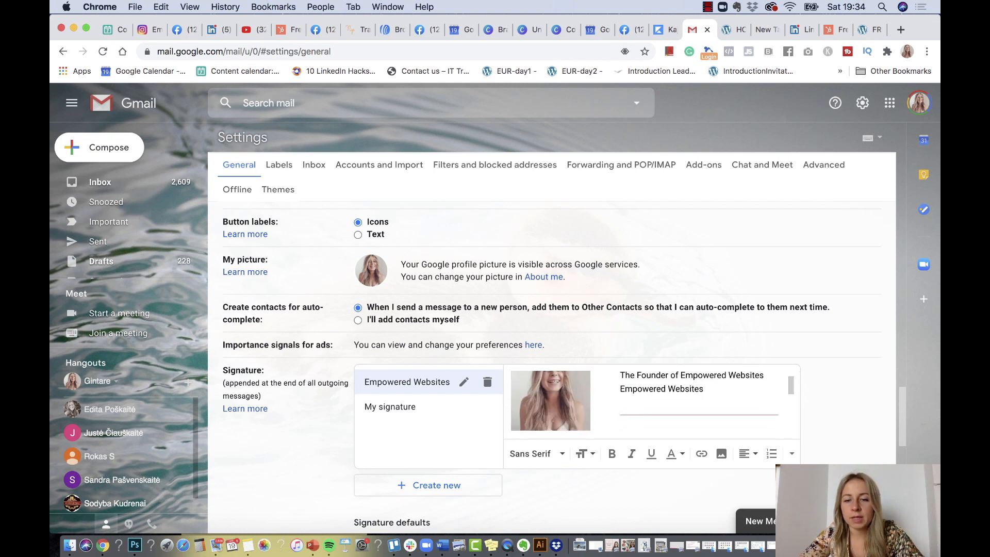
scroll(569, 490, down, 3)
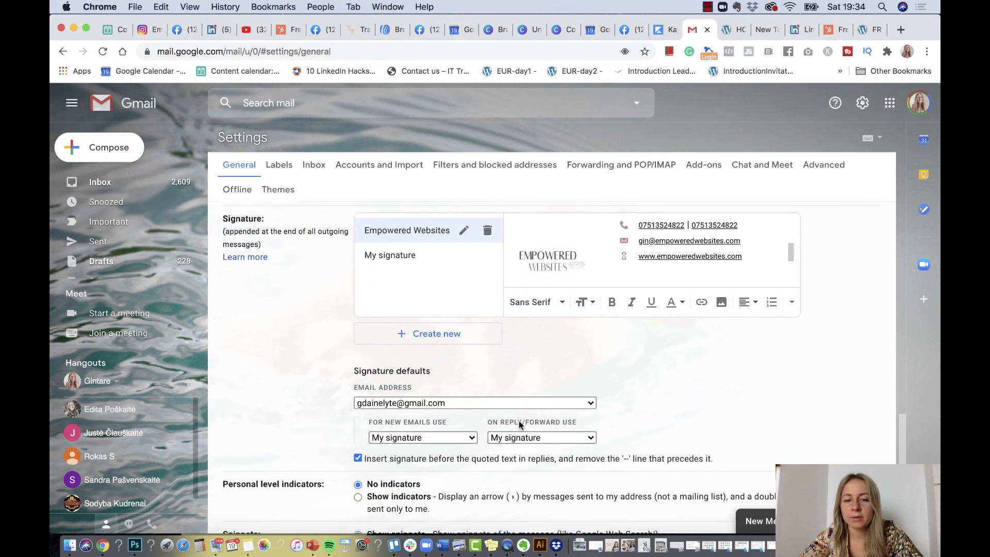
click(524, 402)
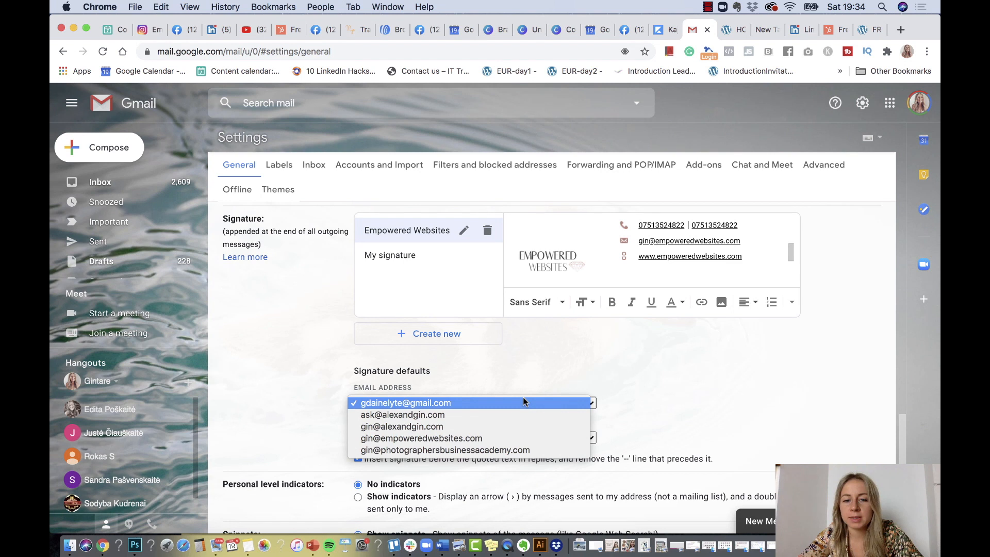
click(505, 438)
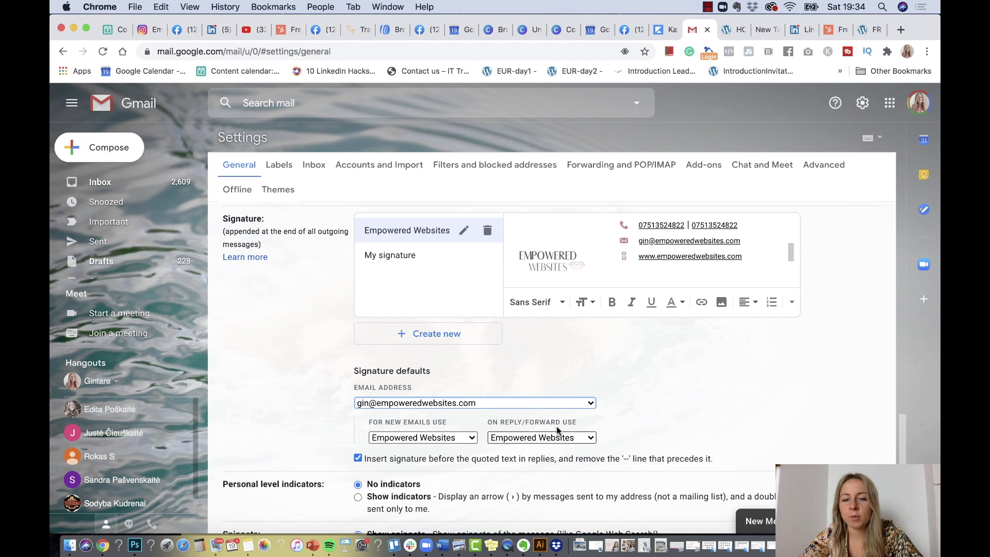
scroll(531, 440, down, 3)
scroll(531, 440, down, 4)
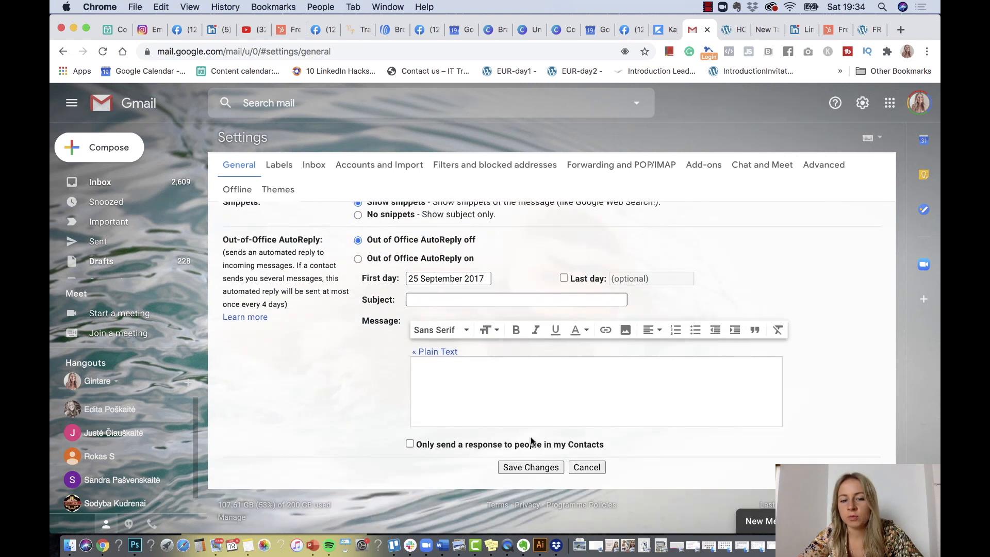
click(523, 468)
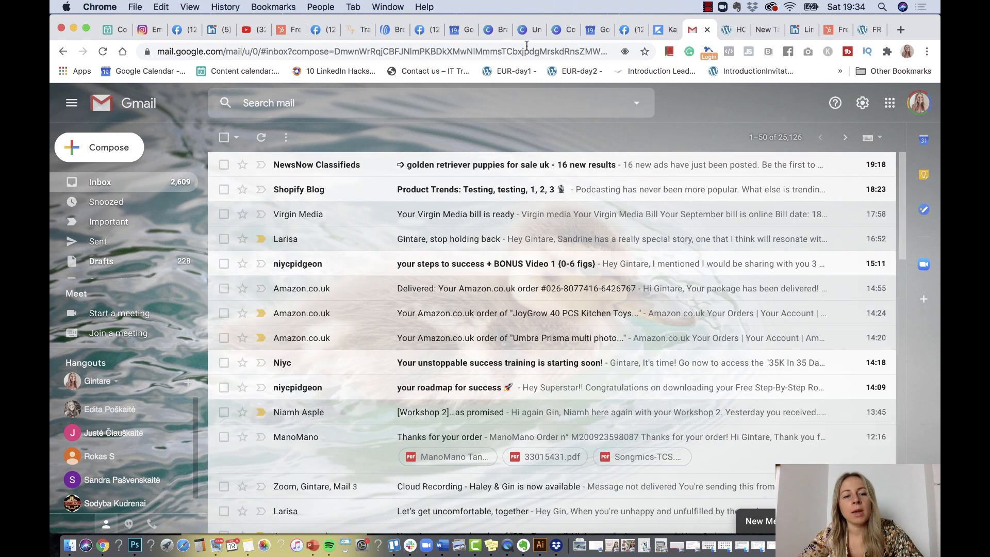
Compose a new message and switch the sender to the business address
click(124, 150)
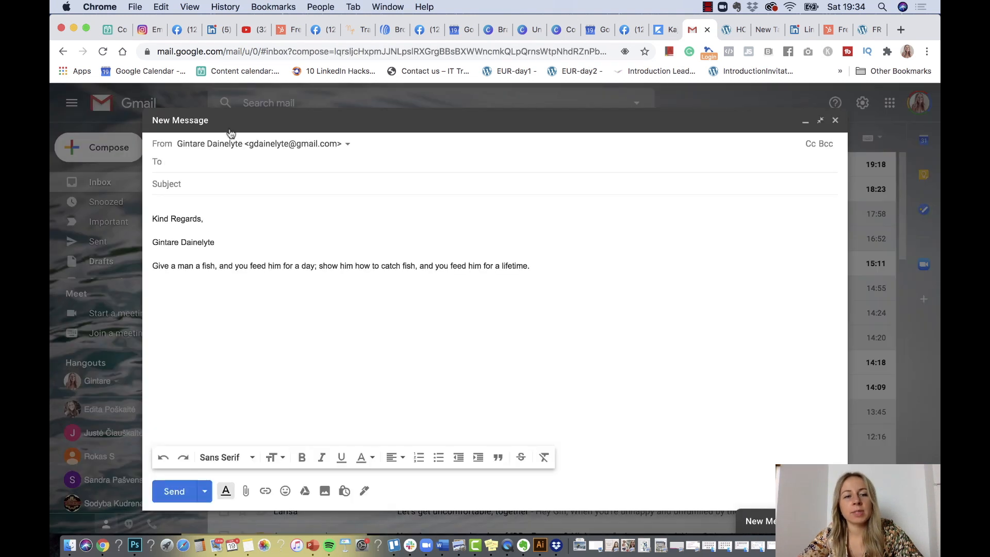
click(285, 144)
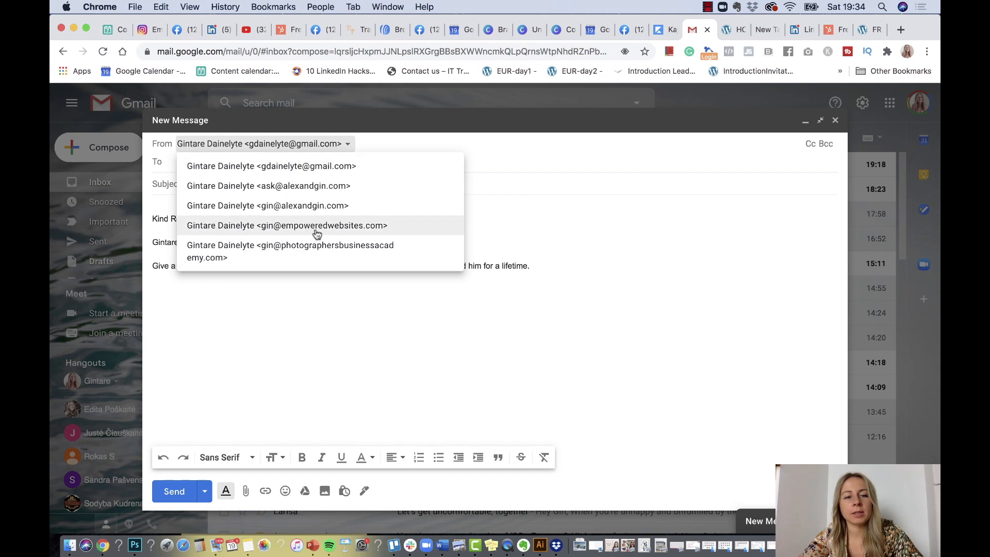
click(316, 227)
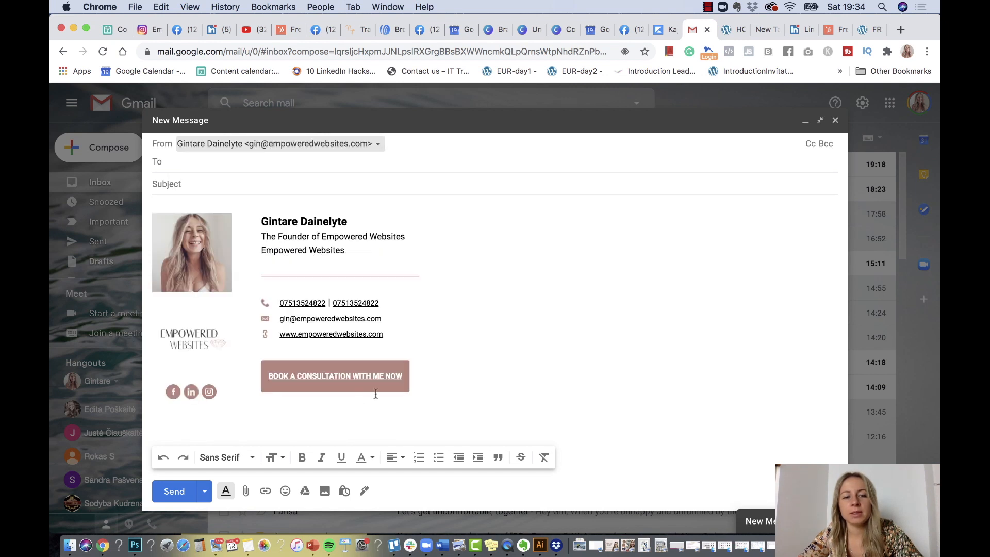